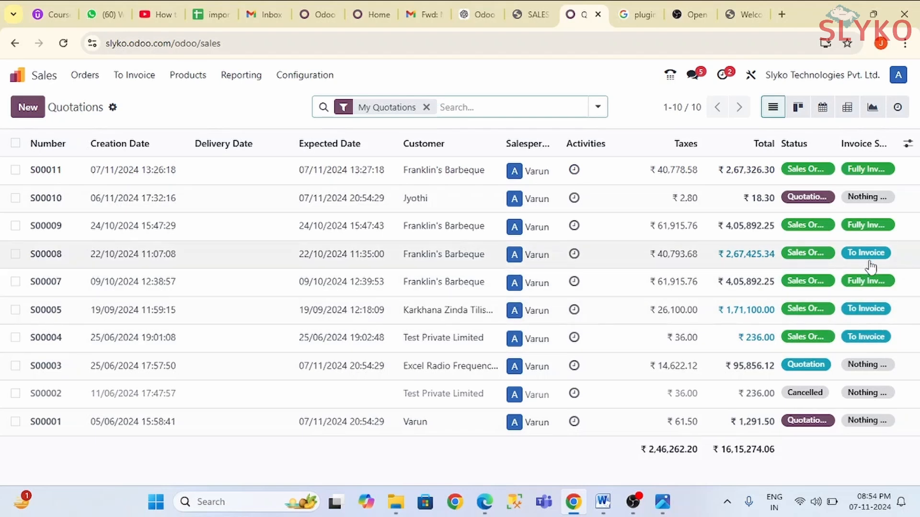
Step: Show the Untaxed Amount column in the quotations list
left_click(908, 146)
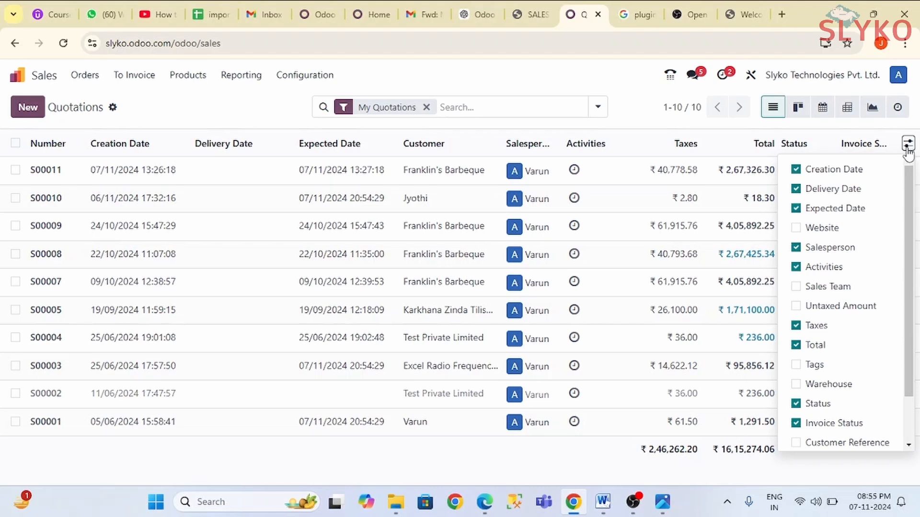
left_click(824, 308)
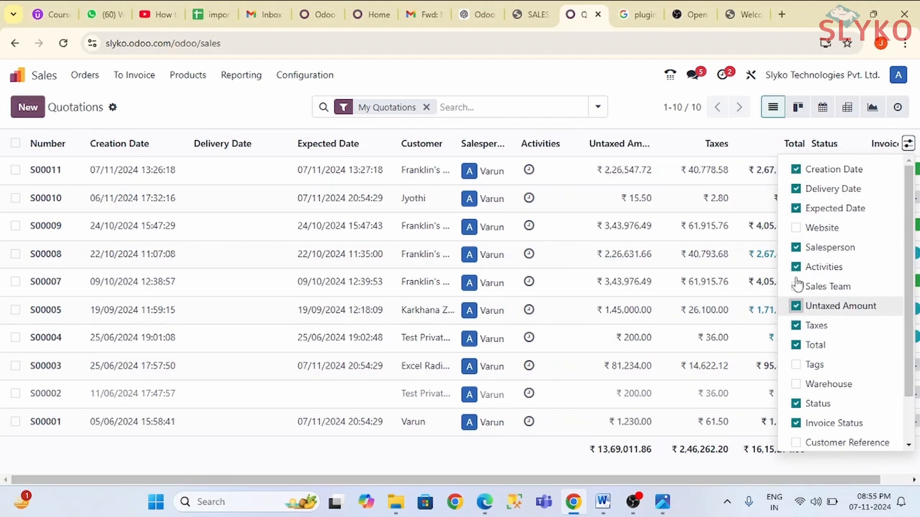
left_click(636, 115)
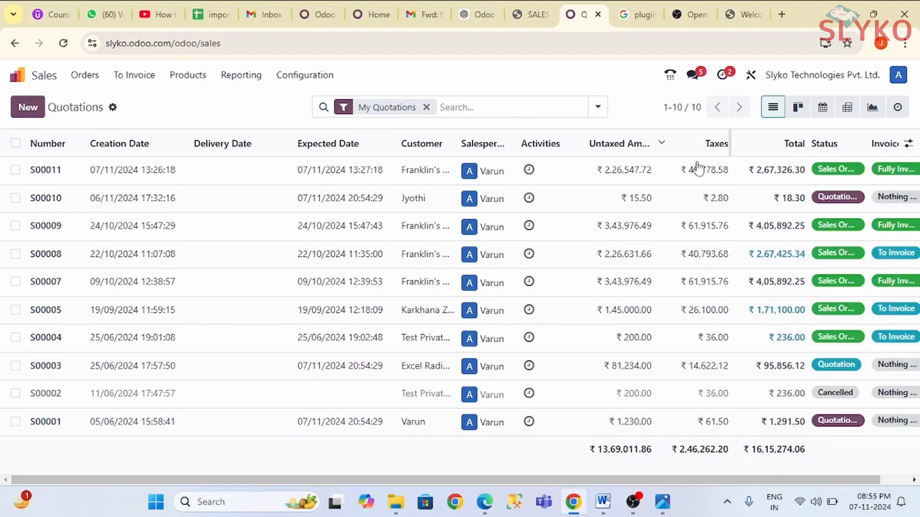
scroll(704, 278, "right", 1)
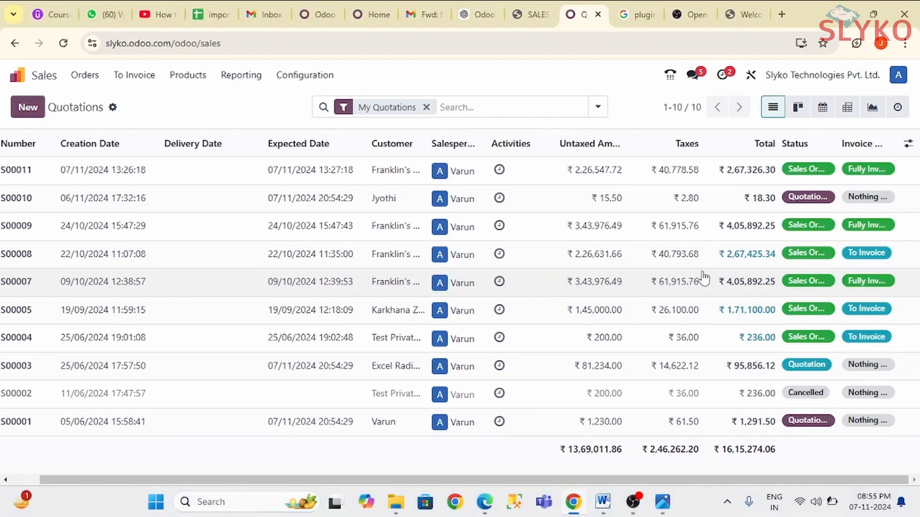
Step: Create a new quotation for customer Deco Addict and set the invoice address to the second suggested contact
left_click(28, 107)
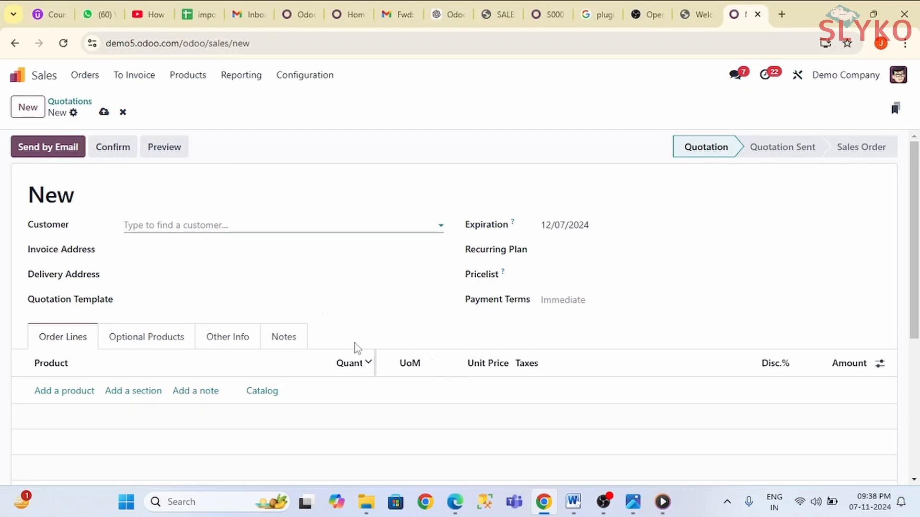
left_click(293, 225)
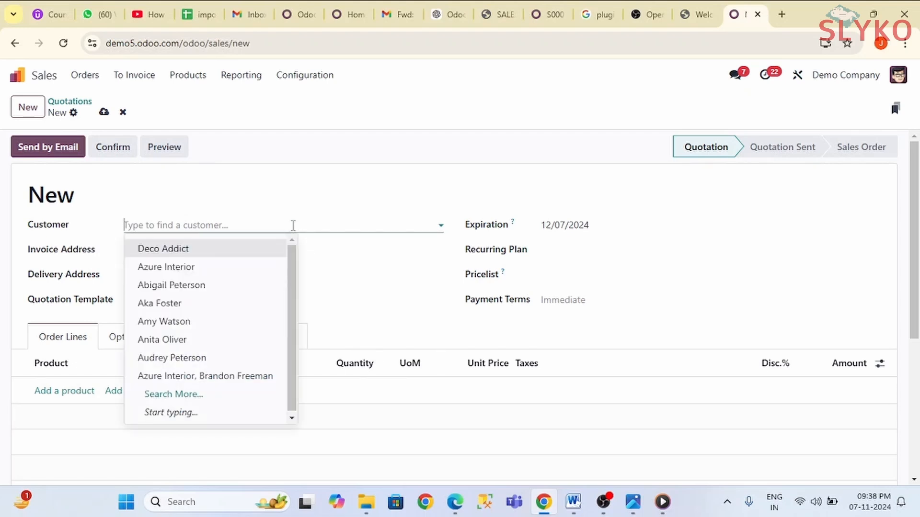
left_click(235, 250)
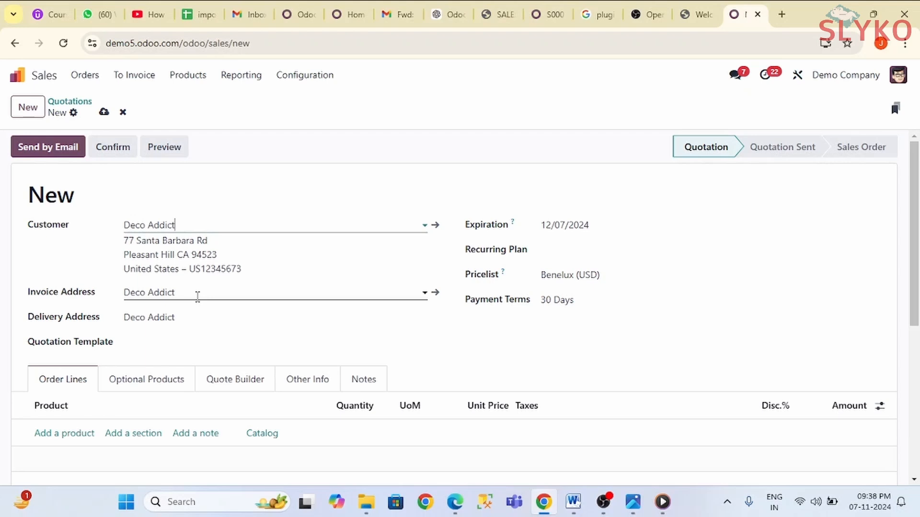
left_click(197, 297)
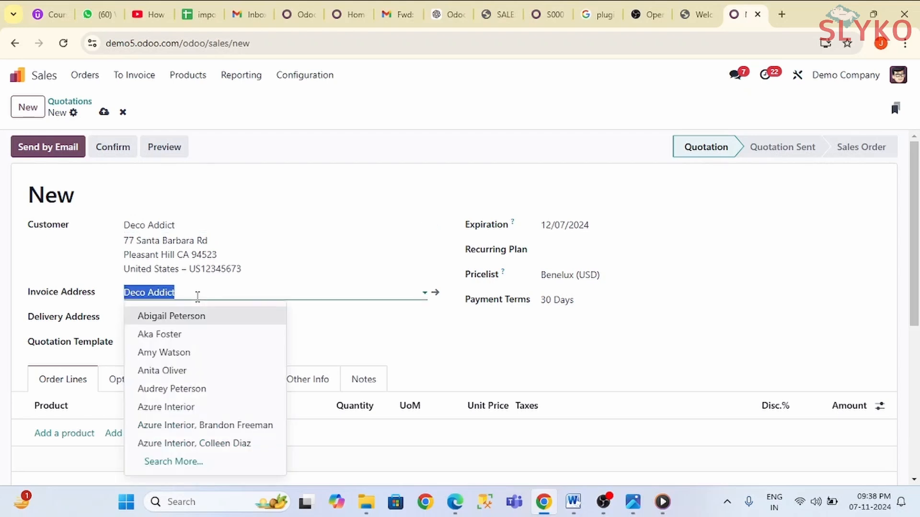
left_click(186, 334)
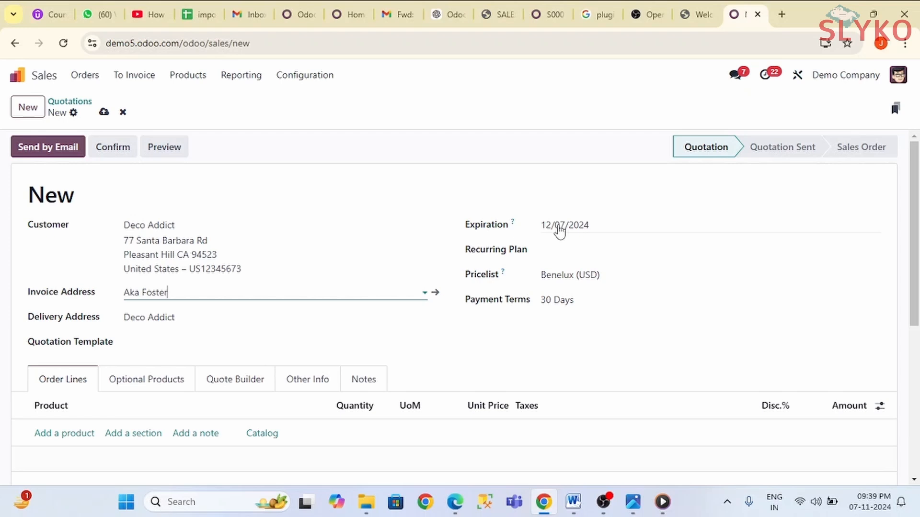
Step: Clear the quotation's expiration date and go through the recurring plan, pricelist and payment terms choices
left_click(602, 227)
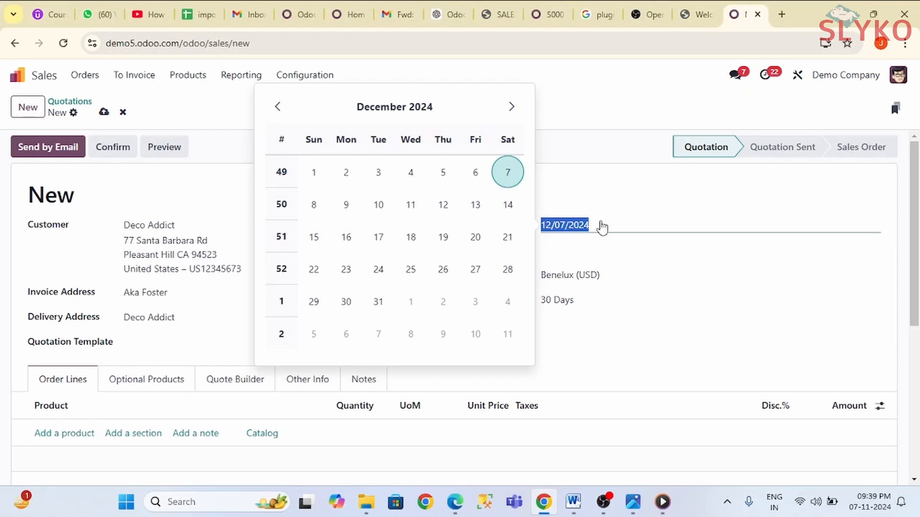
key("BackSpace")
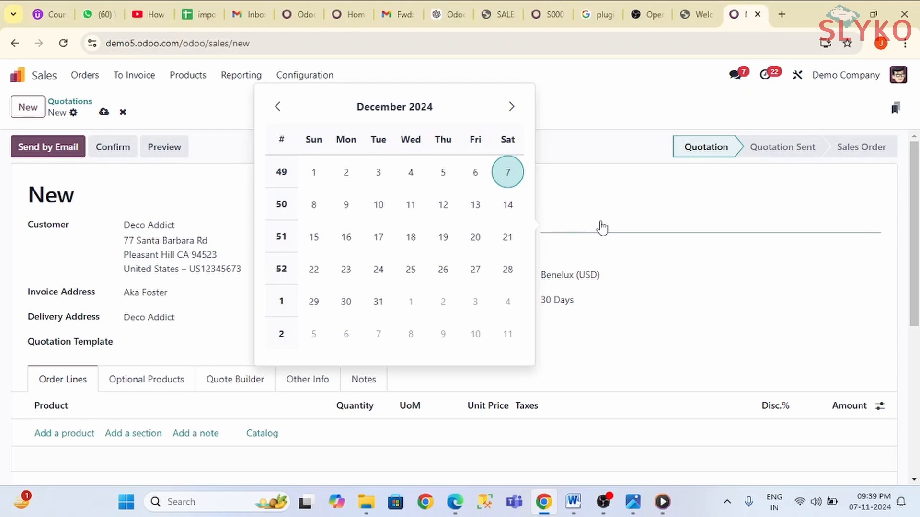
left_click(598, 249)
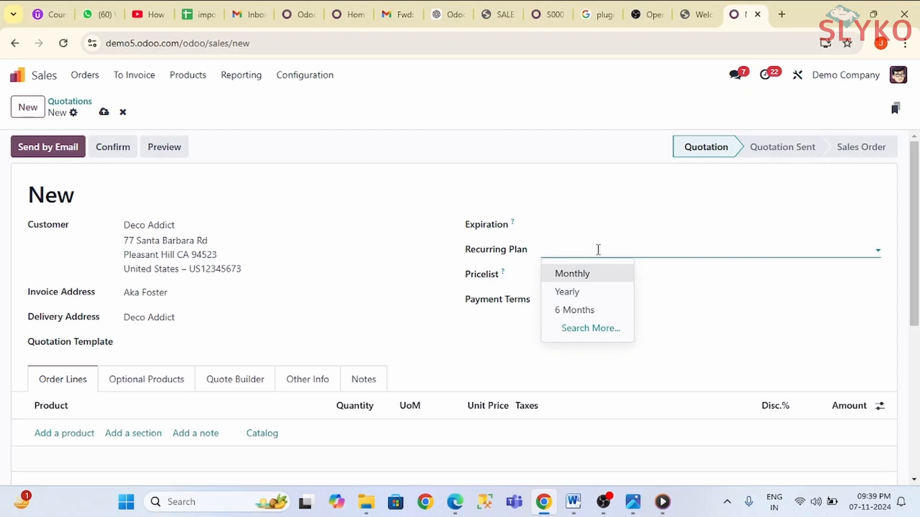
left_click(645, 275)
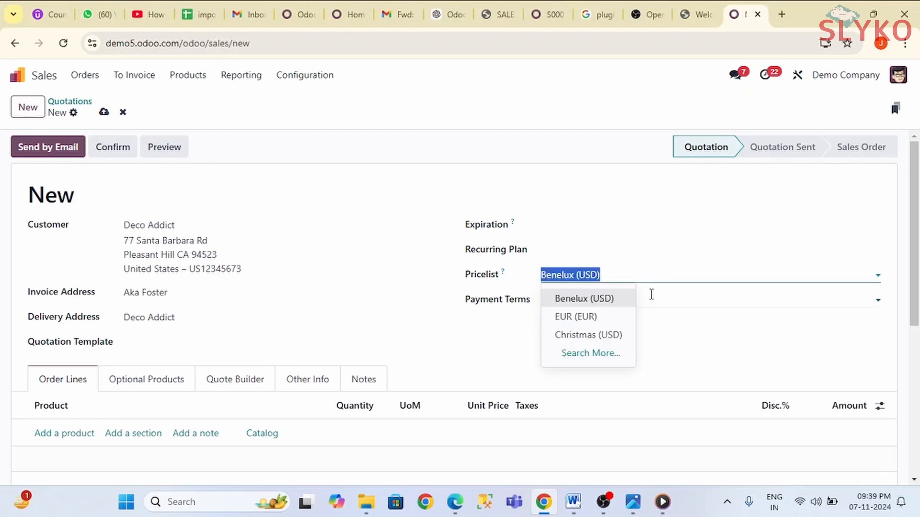
left_click(651, 296)
left_click(605, 326)
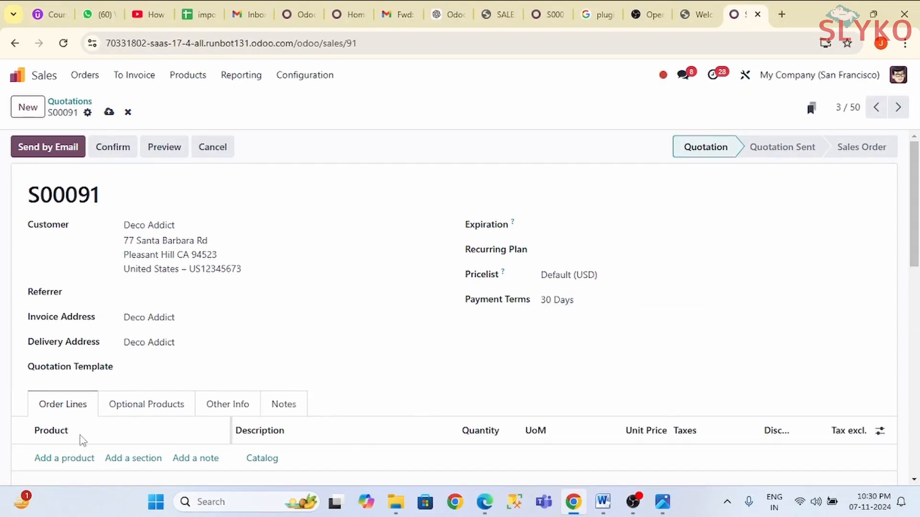
Step: Start a new product line on quotation S00091 and search the full product list for "table top"
left_click(67, 459)
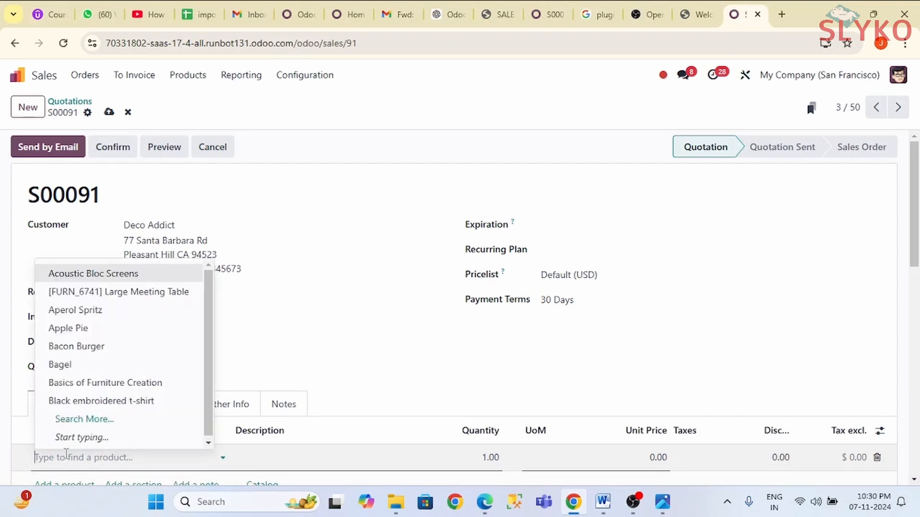
left_click(75, 422)
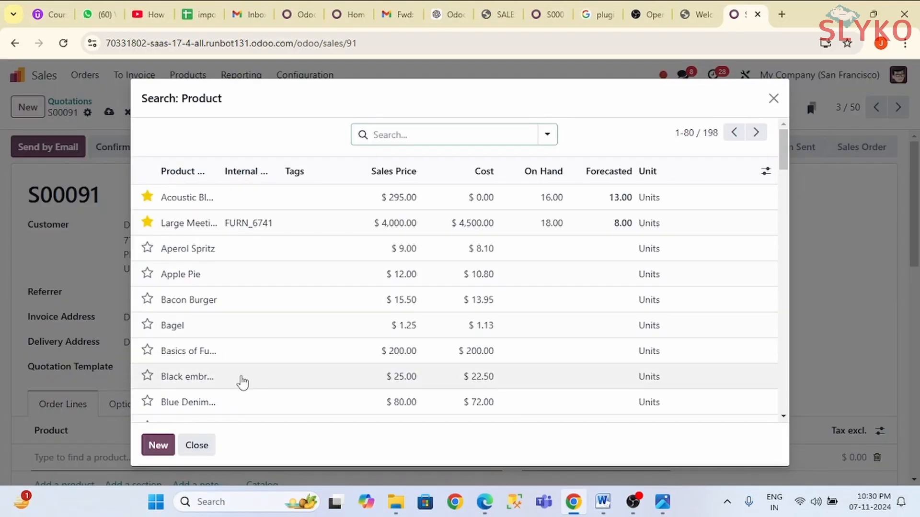
scroll(243, 382, "down", 3)
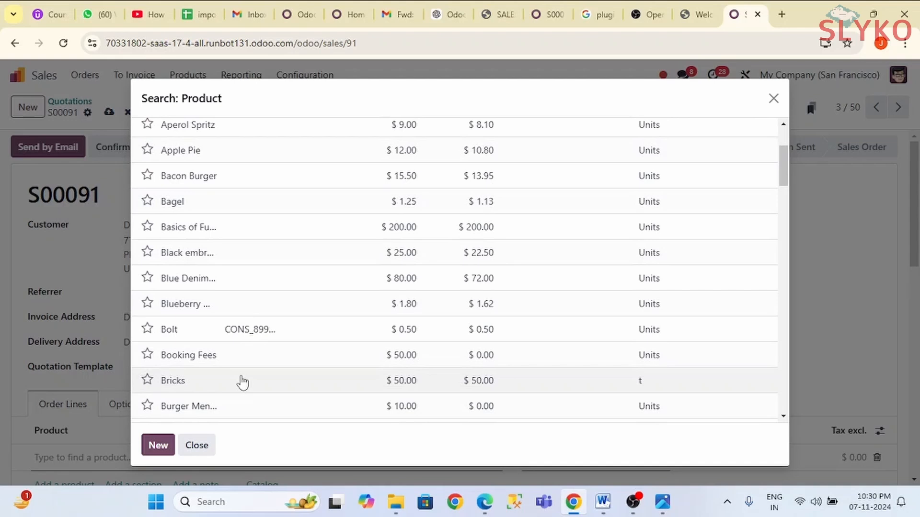
scroll(243, 383, "down", 2)
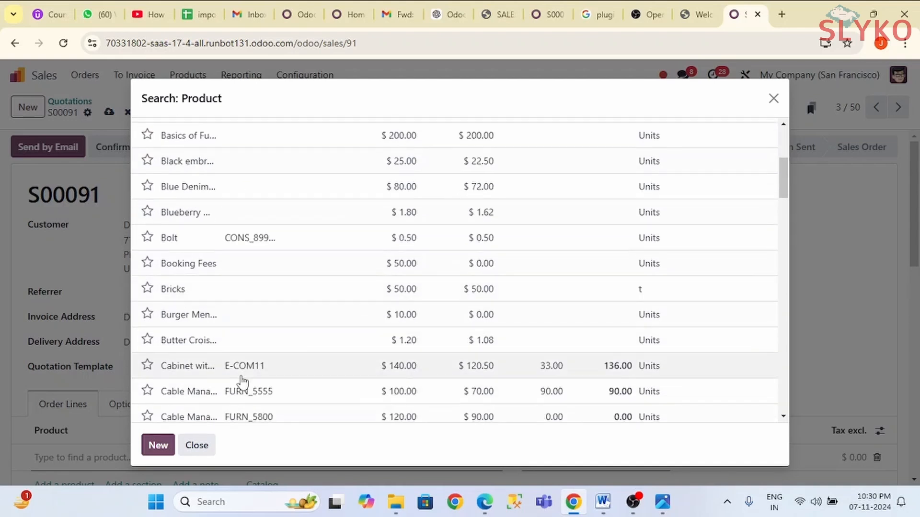
scroll(243, 383, "up", 5)
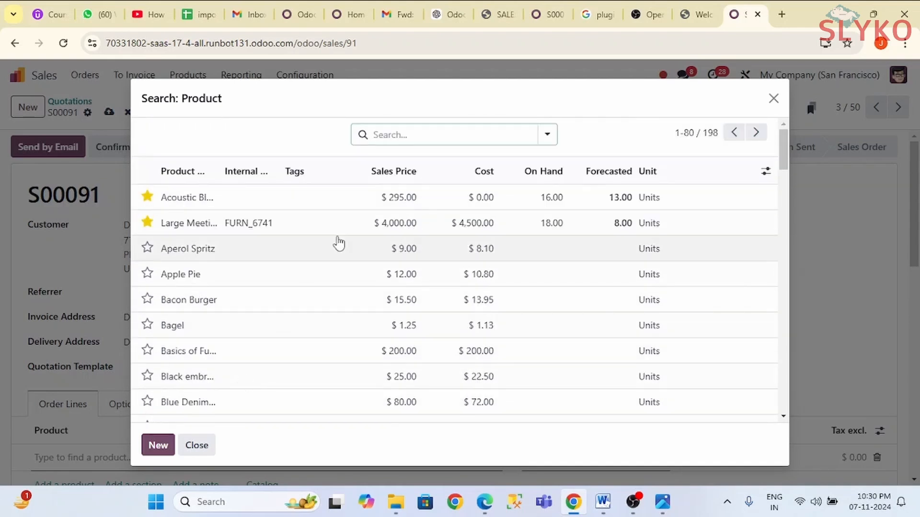
left_click(395, 136)
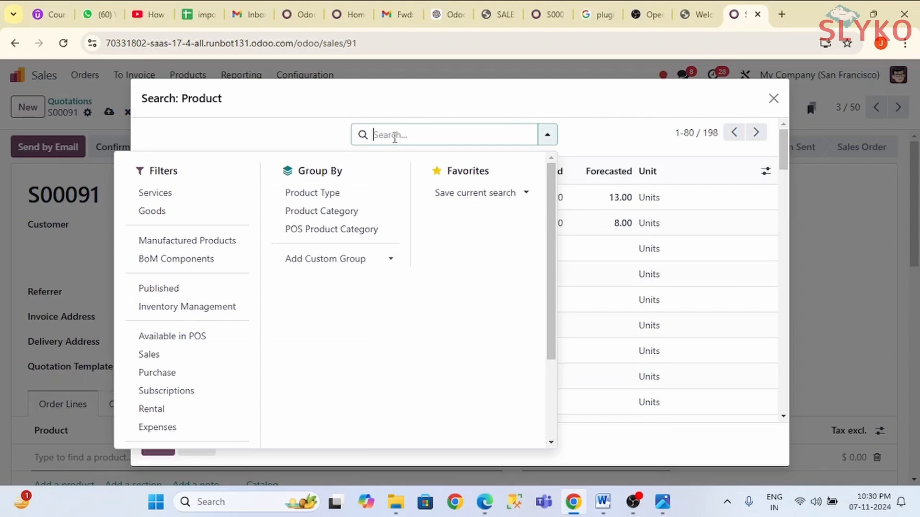
type("ta")
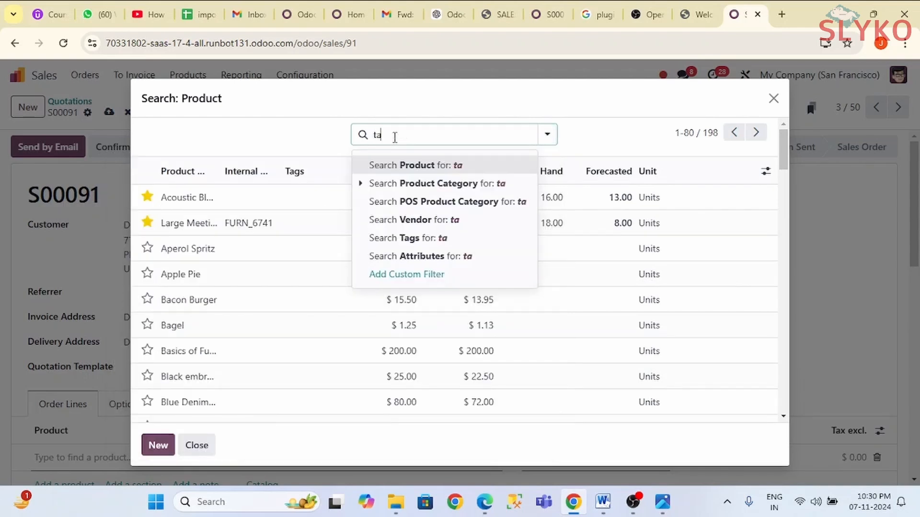
type("ble top")
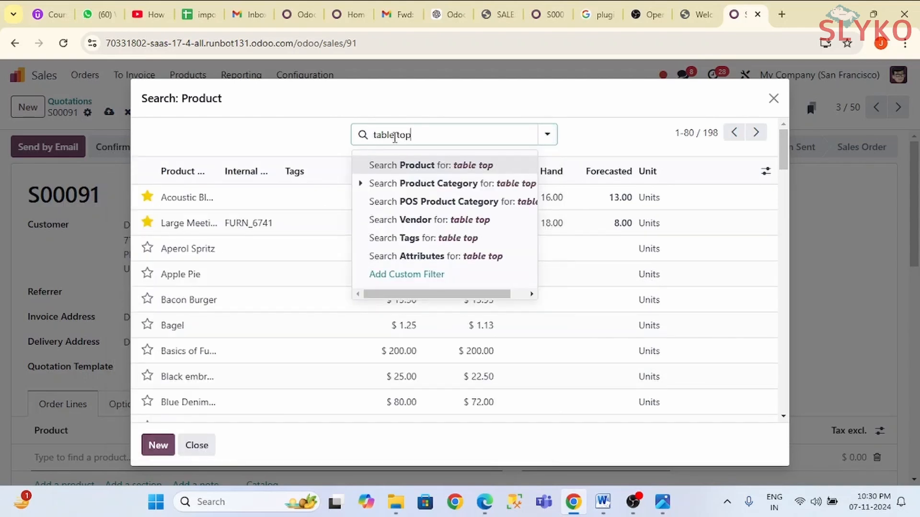
key("Return")
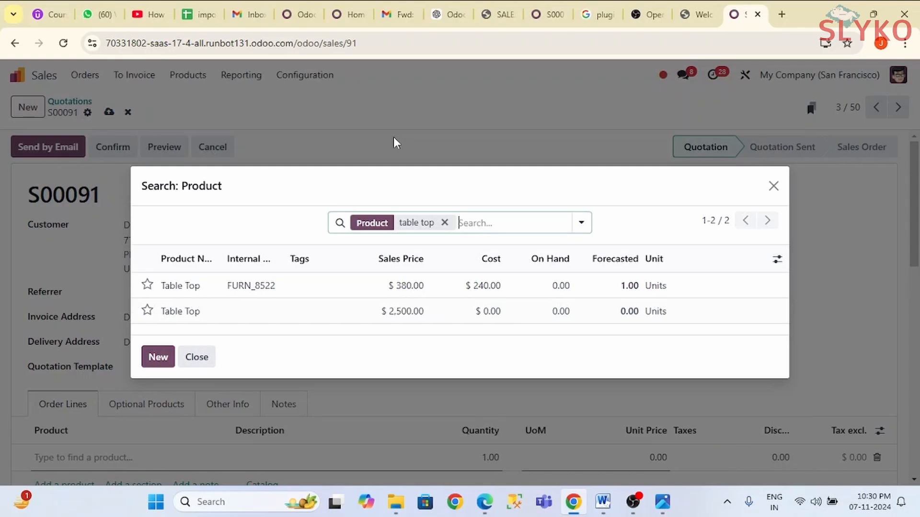
Step: Add the Table Top priced at $2,500.00 to the order line and set its quantity to 2
left_click(312, 311)
scroll(361, 393, "down", 2)
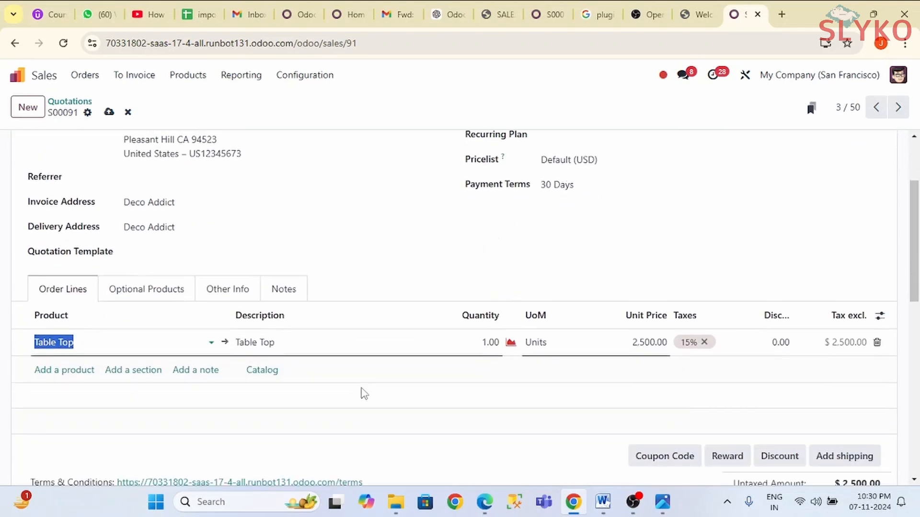
left_click(486, 344)
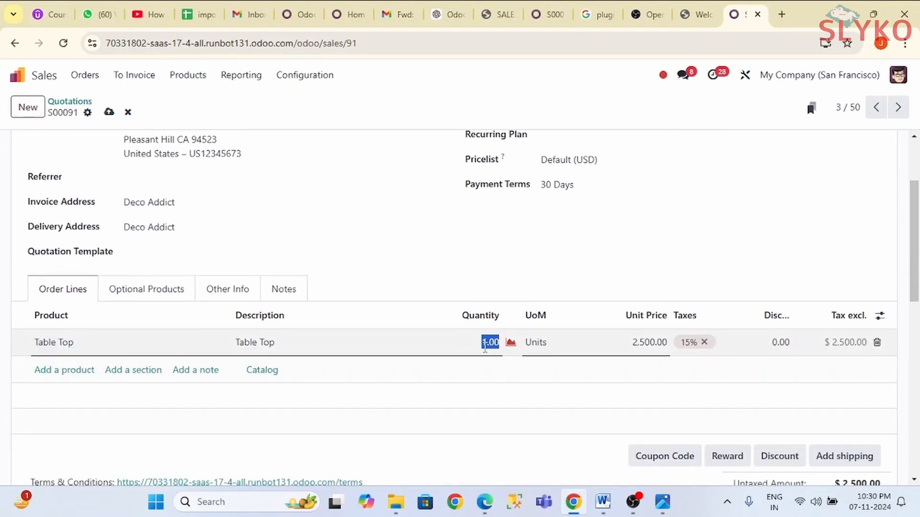
type("2")
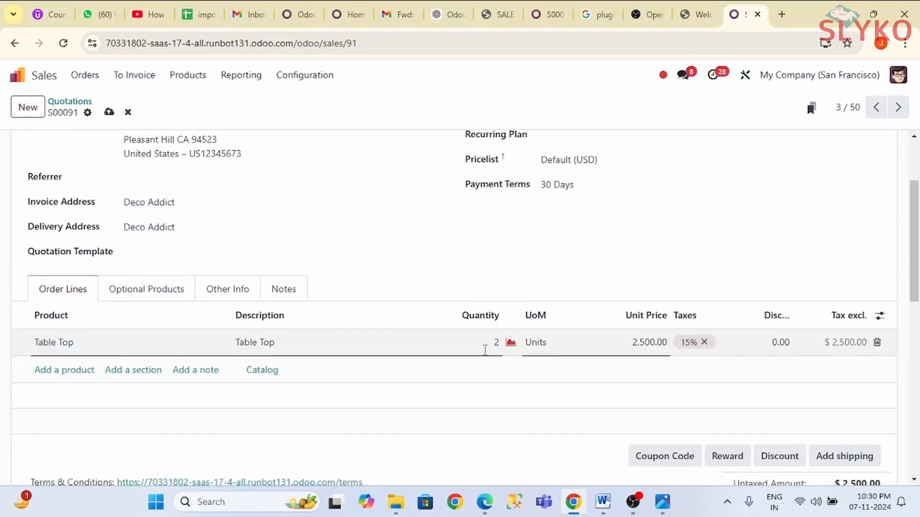
left_click(490, 413)
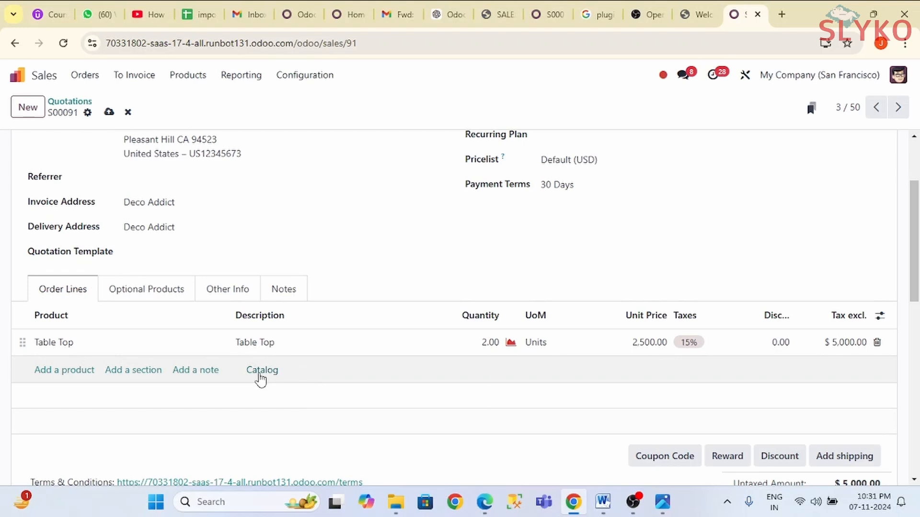
Step: Add the Large Meeting Table from the product catalog with a quantity of 2 and return to the quotation
left_click(269, 374)
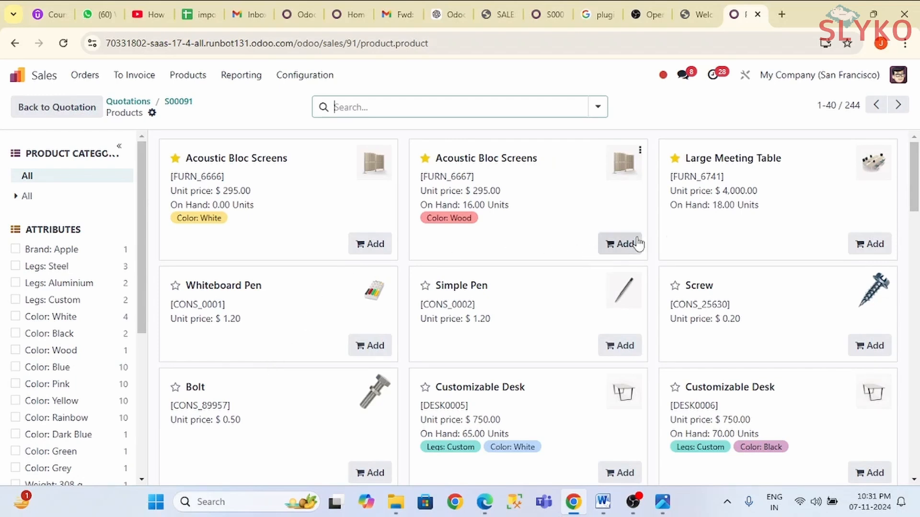
left_click(856, 247)
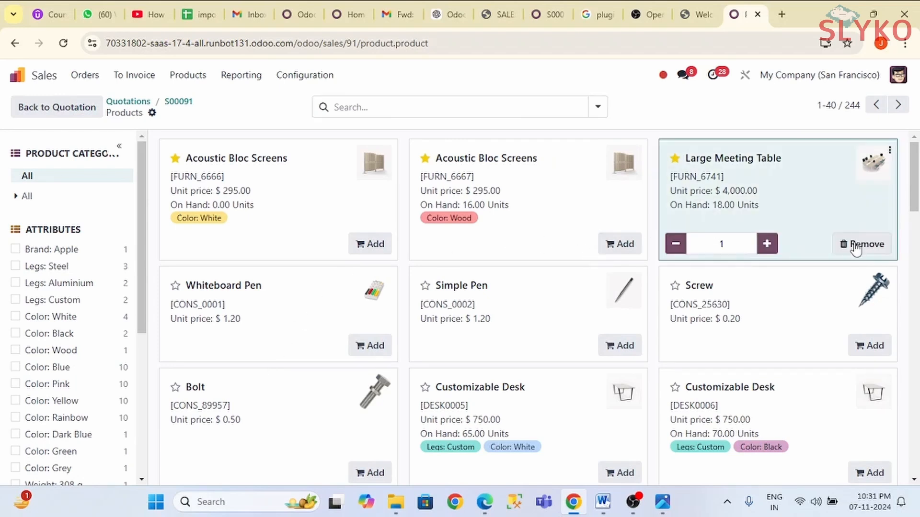
left_click(771, 249)
left_click(767, 245)
left_click(767, 244)
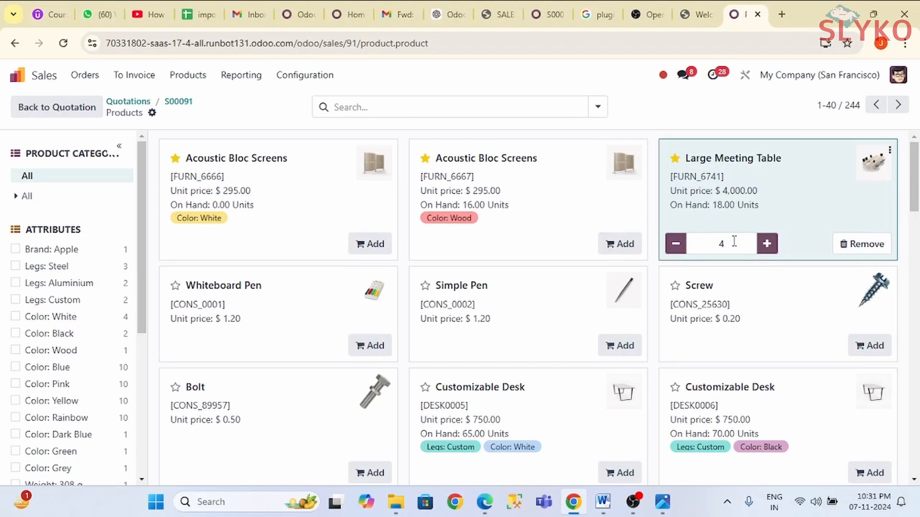
left_click(674, 245)
left_click(675, 245)
left_click(675, 246)
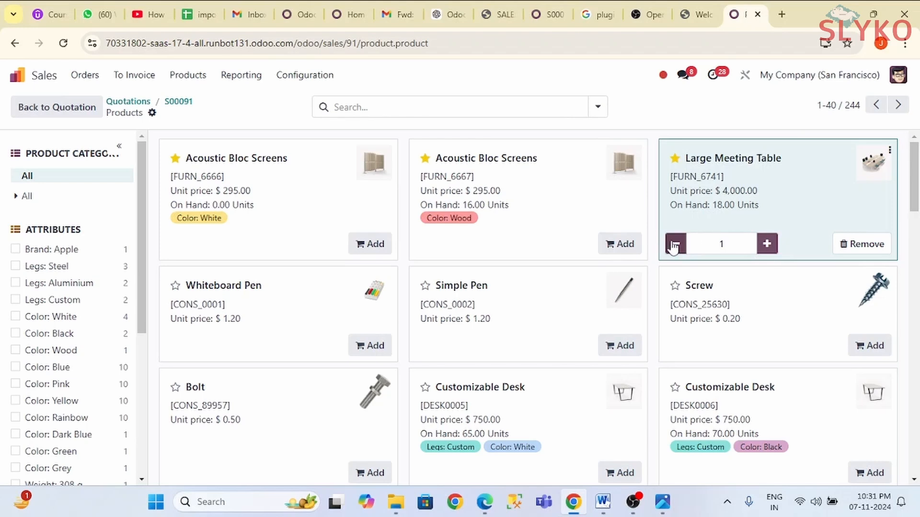
left_click(768, 244)
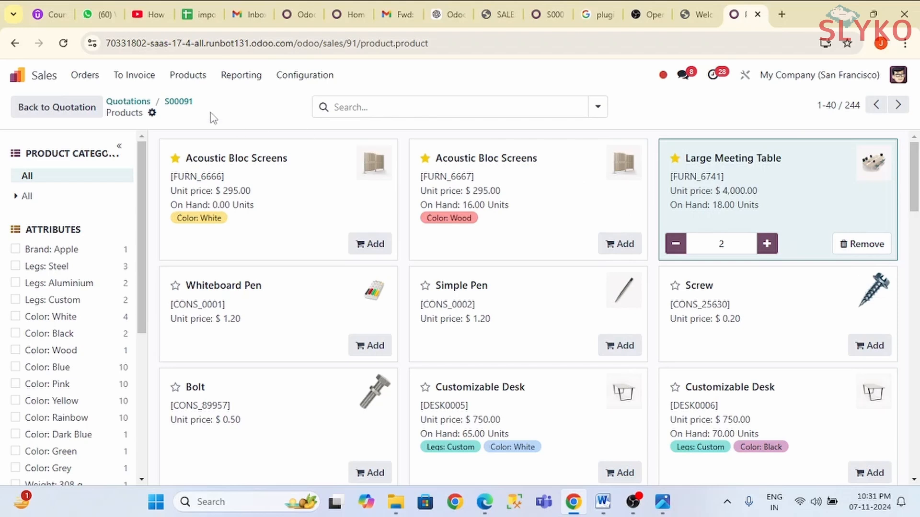
left_click(184, 107)
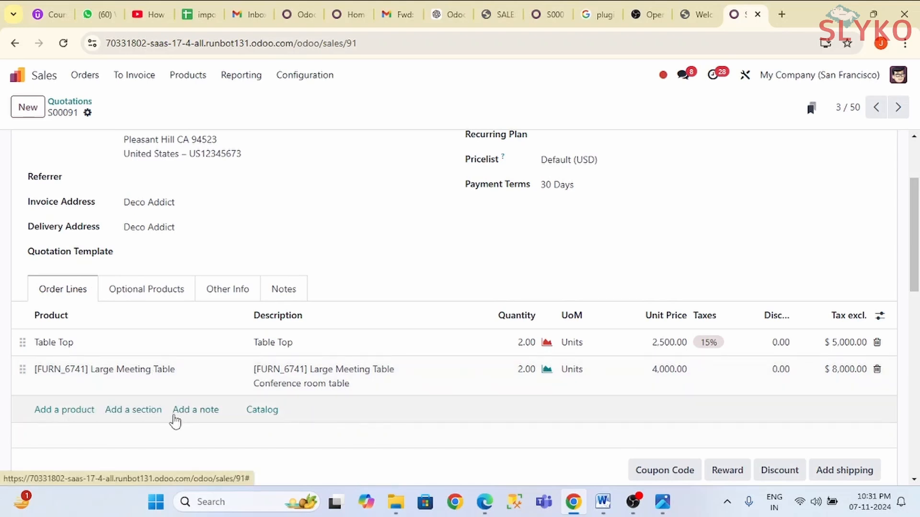
Step: Add a section named "Section 1" to the order lines and move it above the Large Meeting Table line
left_click(147, 411)
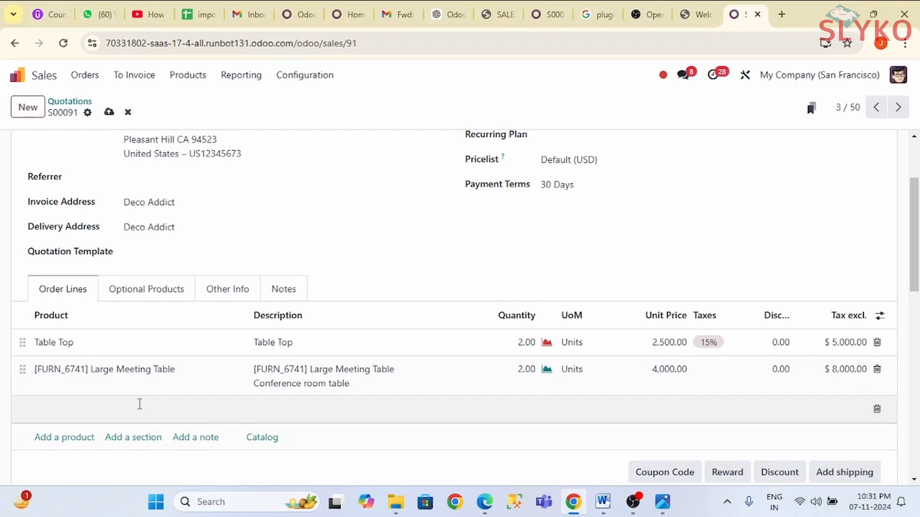
type("ection 1")
left_click(32, 418)
left_click(16, 442)
left_click_drag(23, 410, 26, 381)
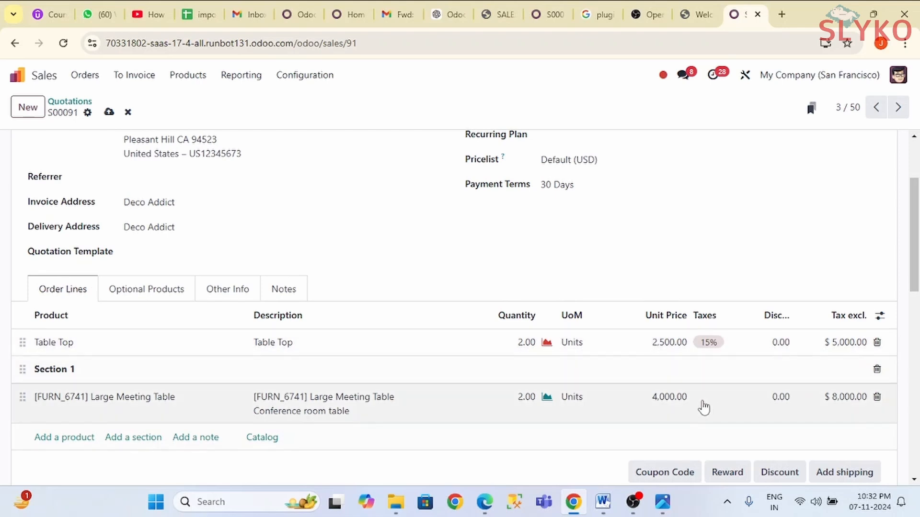
Step: Apply the 15% tax to the Large Meeting Table order line and save the quotation
left_click(721, 404)
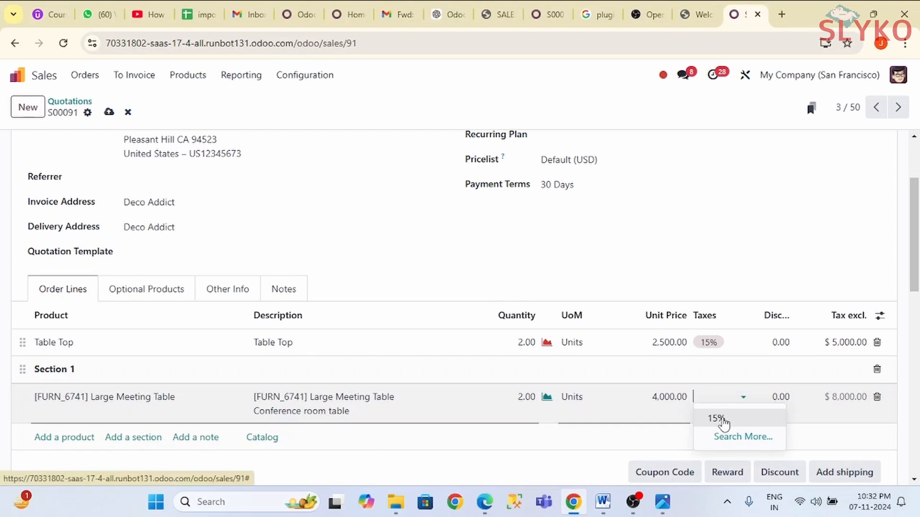
left_click(721, 419)
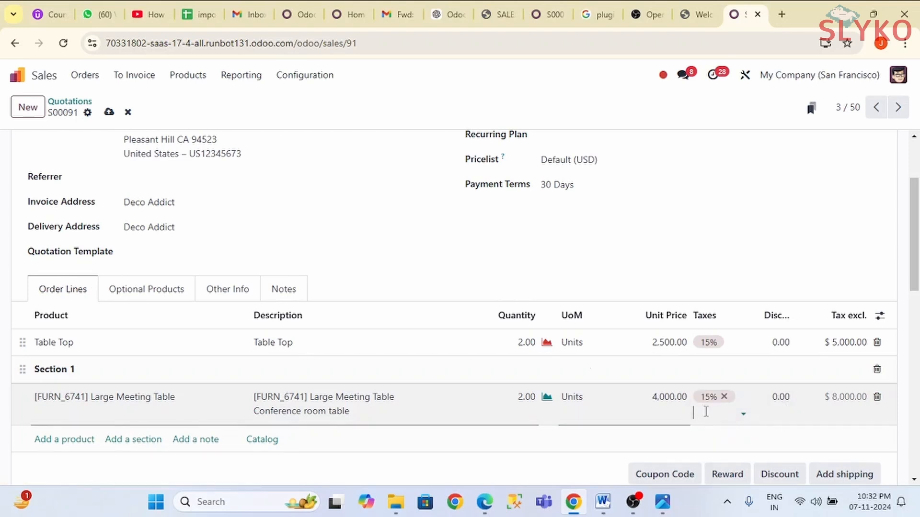
left_click(439, 291)
scroll(387, 232, "up", 3)
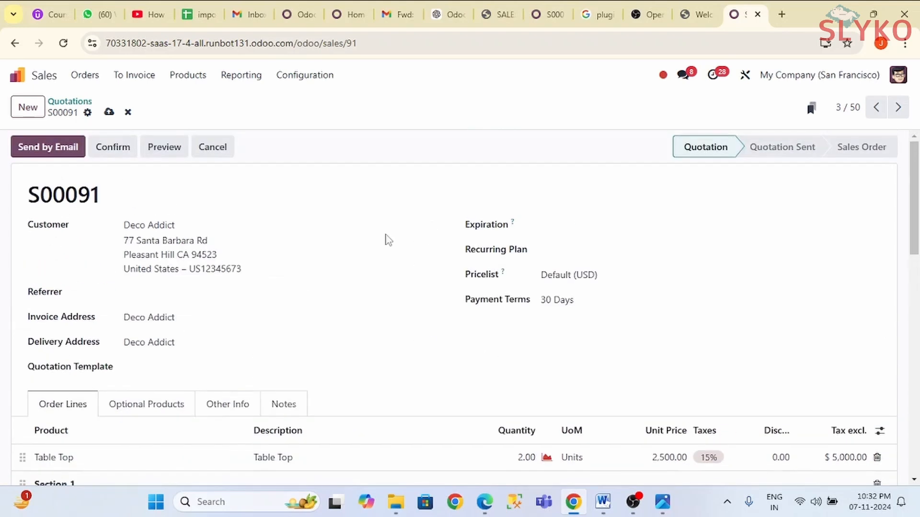
left_click(109, 112)
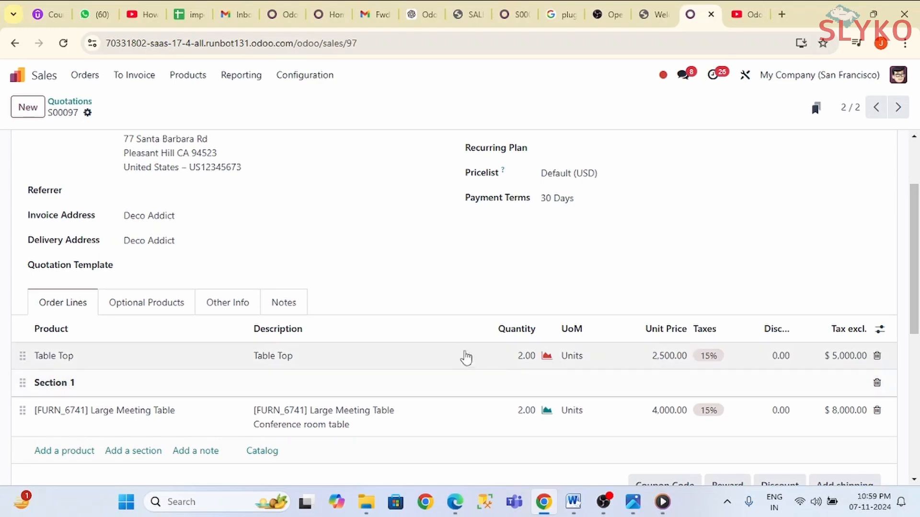
Step: Send the quotation by email to Deco Addict with the default message and the quotation PDF attached
scroll(461, 353, "up", 3)
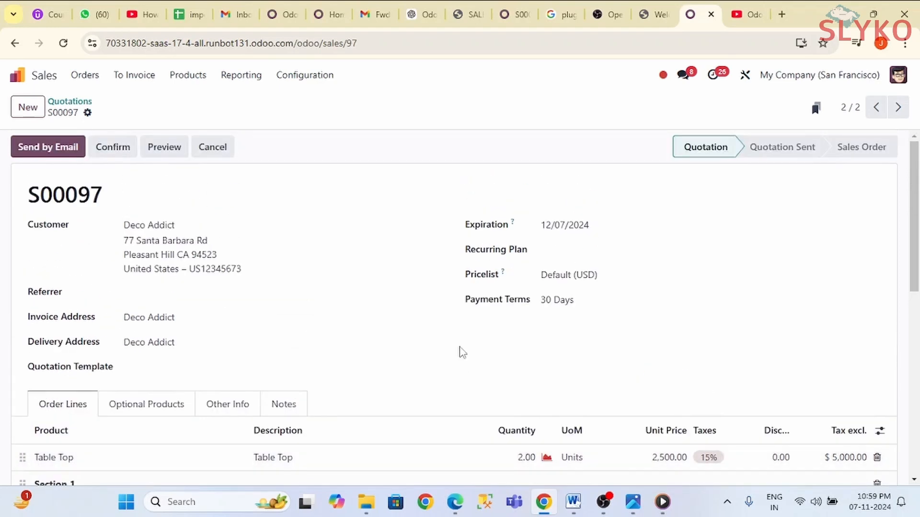
left_click(55, 150)
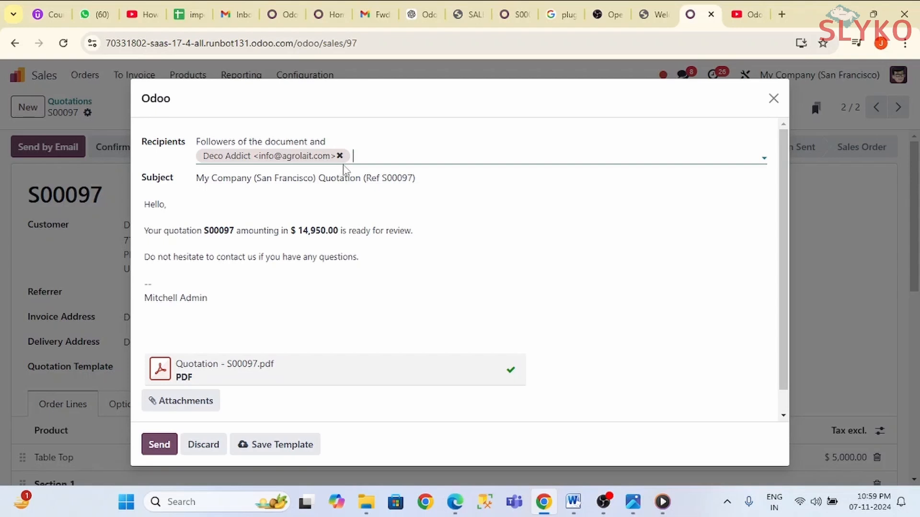
left_click(355, 160)
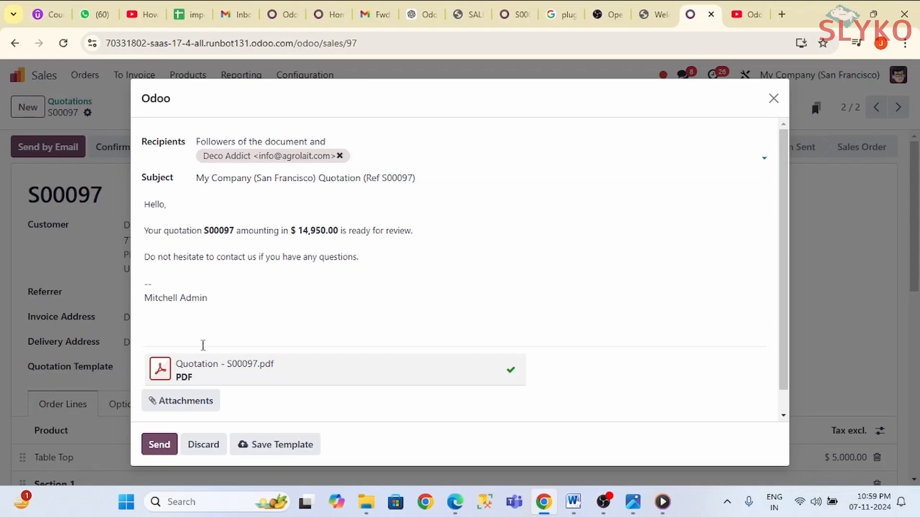
left_click(159, 441)
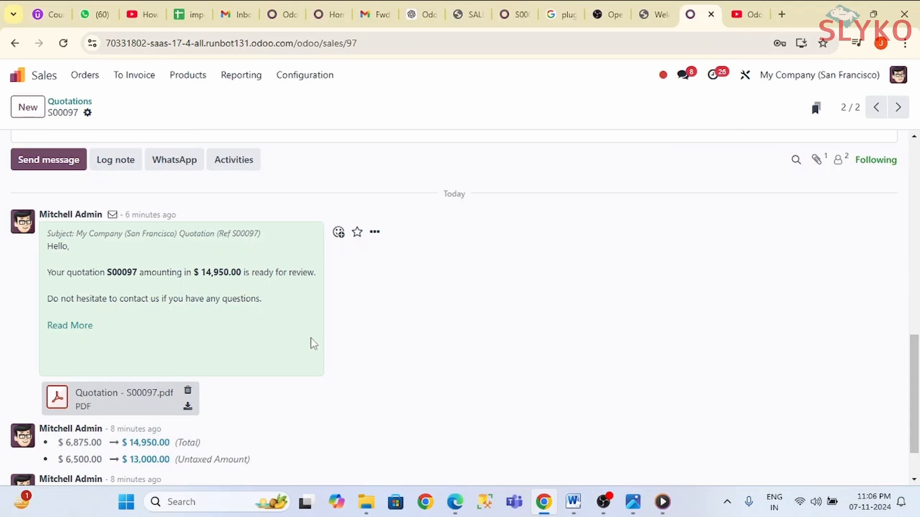
Step: Open the quotation PDF attached to the sent message, review its pages down to the pricing section and close it
left_click(141, 398)
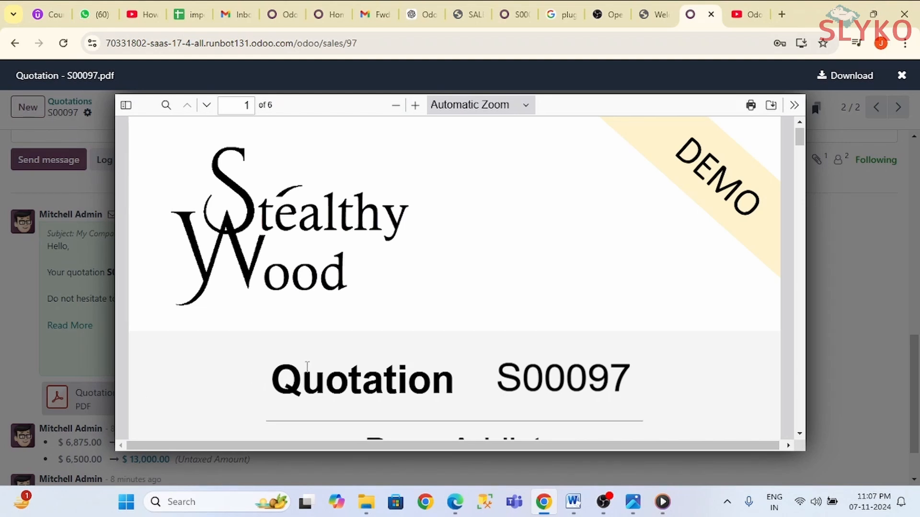
scroll(308, 369, "down", 5)
scroll(309, 372, "down", 15)
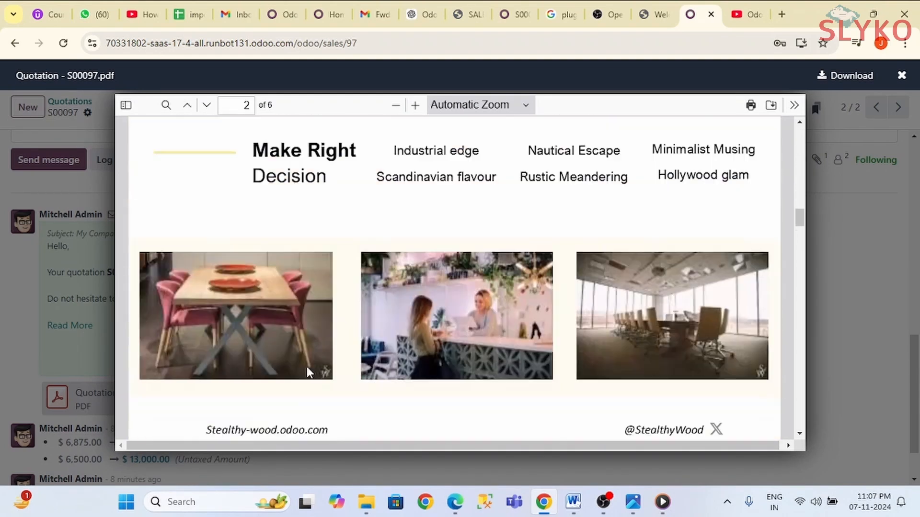
scroll(310, 372, "down", 6)
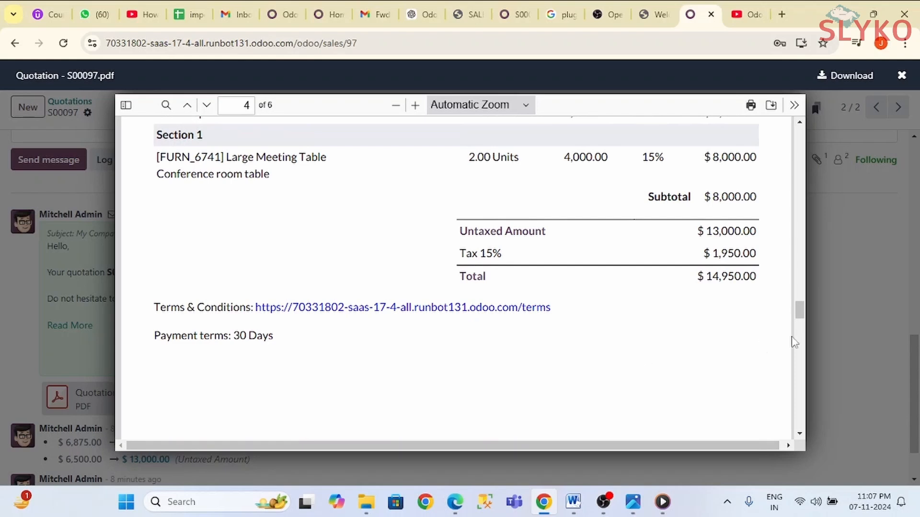
left_click(845, 333)
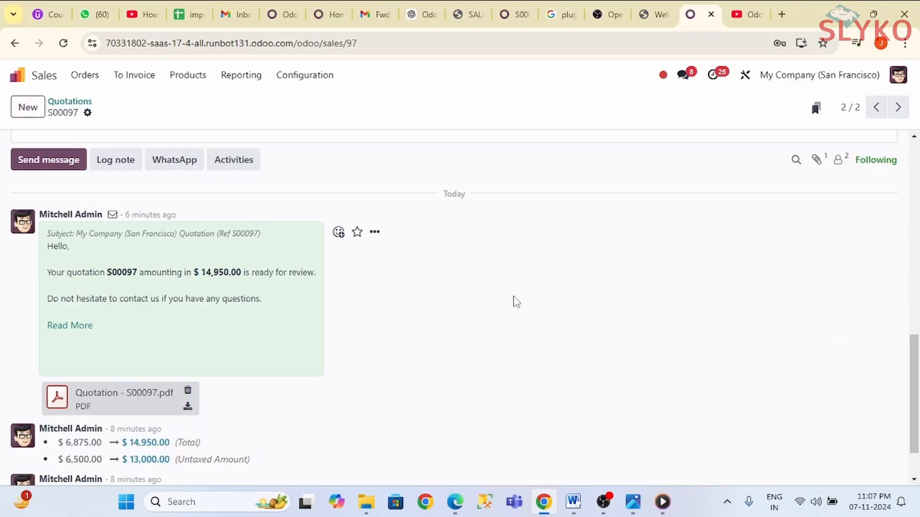
Step: Preview the quotation in the customer portal and send the message "table top needed more than 2" in its communication history
scroll(513, 302, "up", 10)
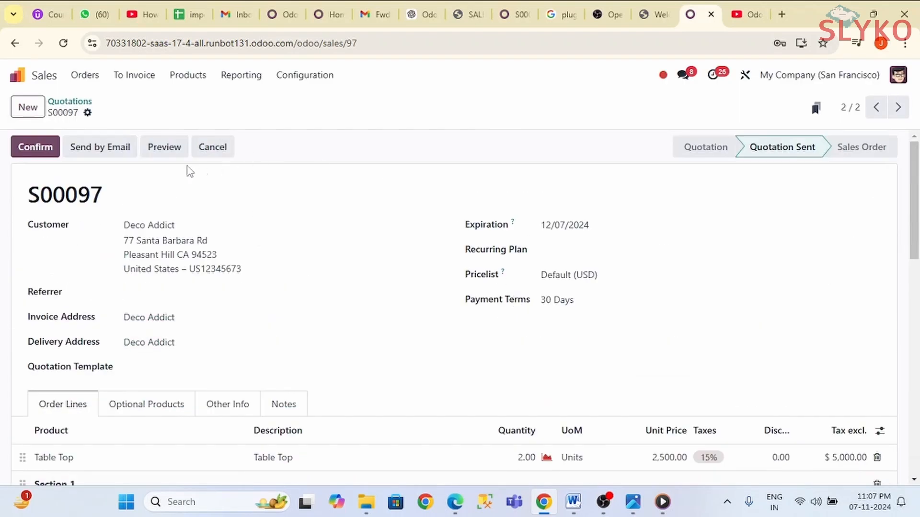
left_click(175, 152)
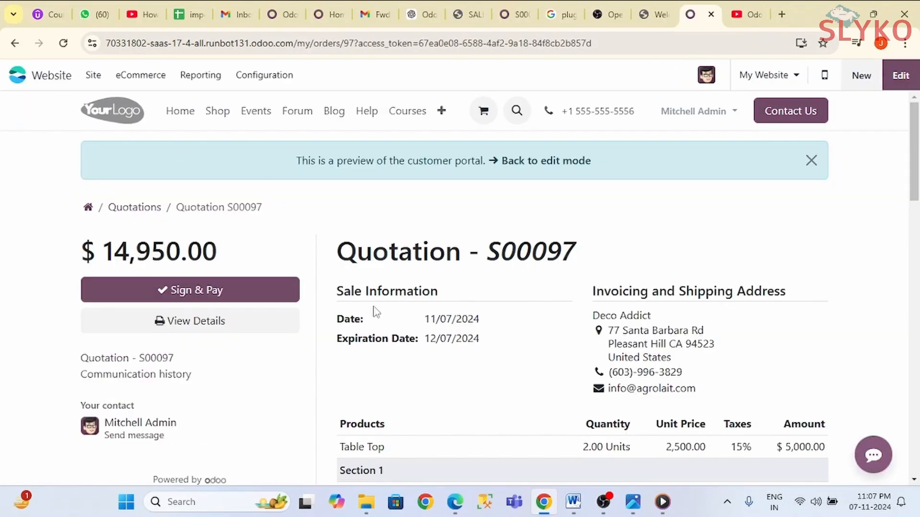
scroll(377, 312, "down", 8)
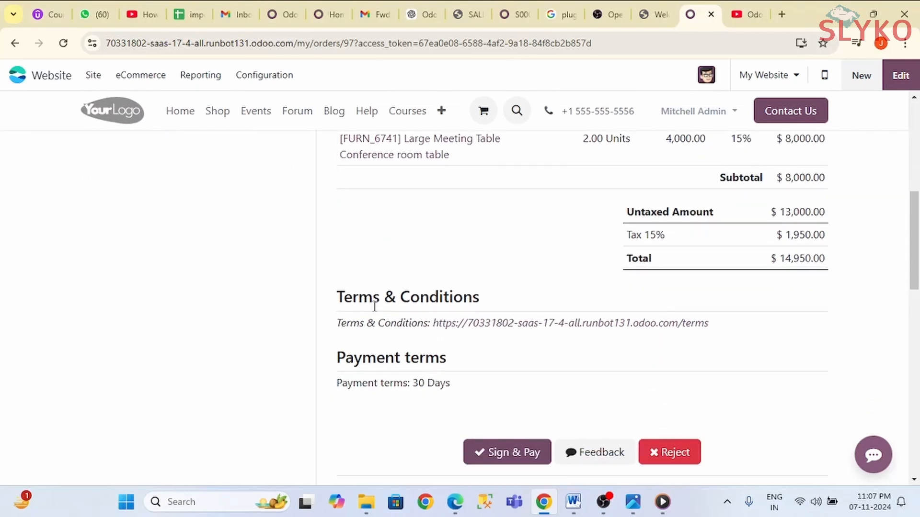
scroll(374, 306, "down", 5)
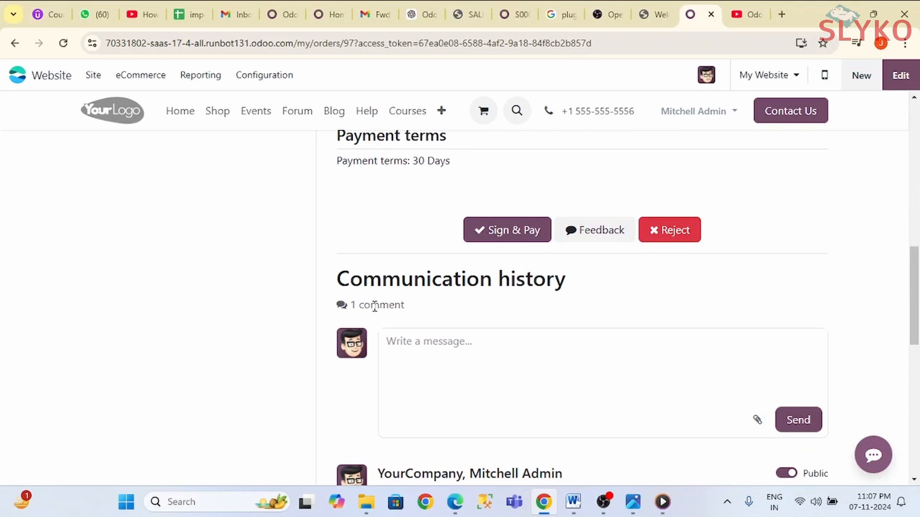
left_click(439, 353)
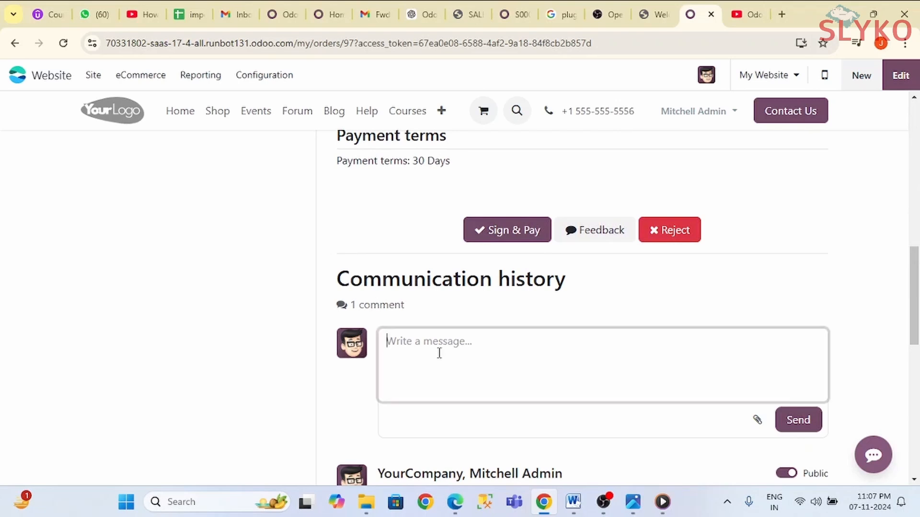
type("table top needed ")
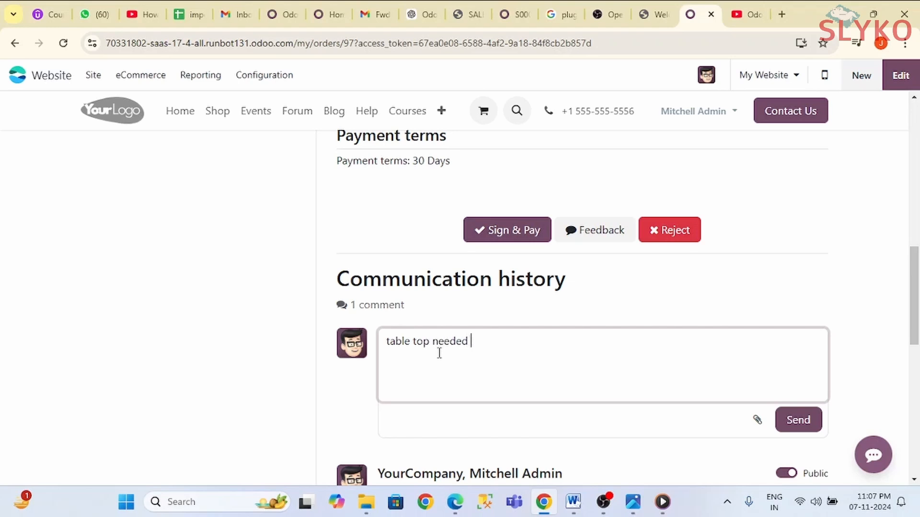
type("more than 2")
left_click(800, 423)
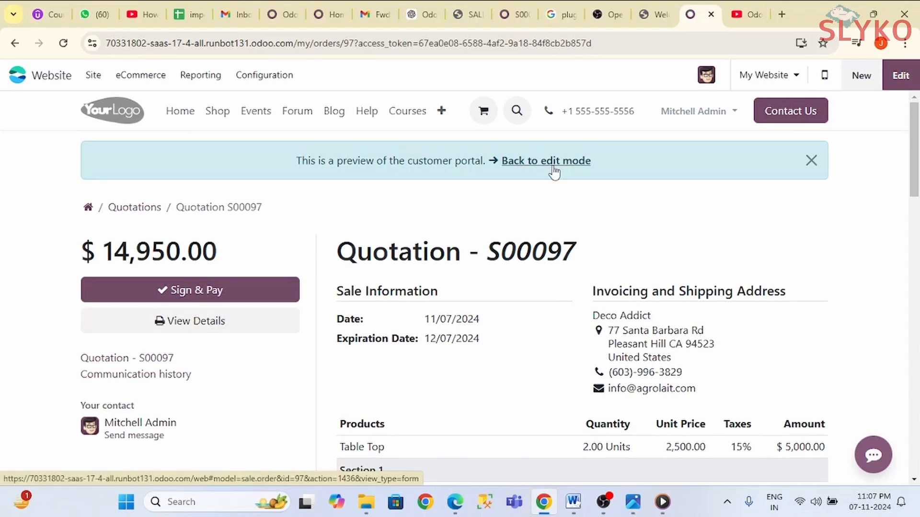
Step: Return from the portal preview to edit mode and check the customer message in the quotation's message history
left_click(554, 168)
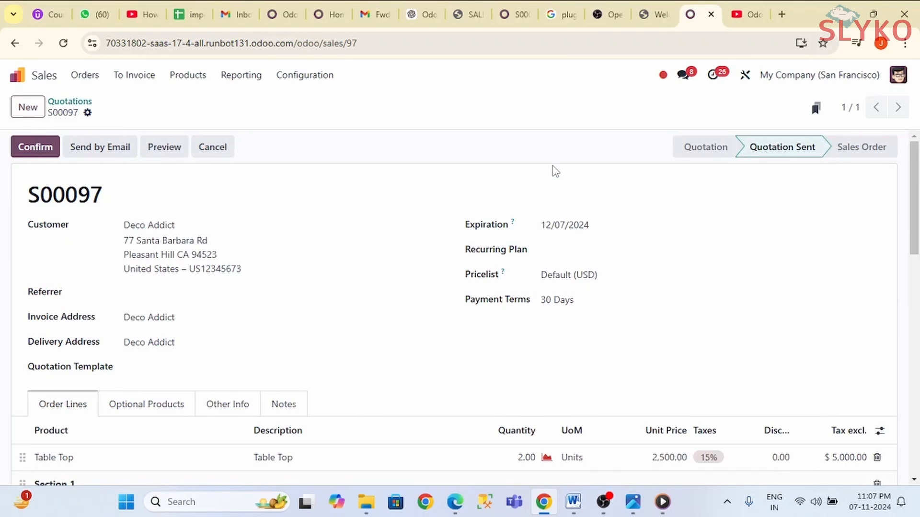
scroll(467, 224, "down", 15)
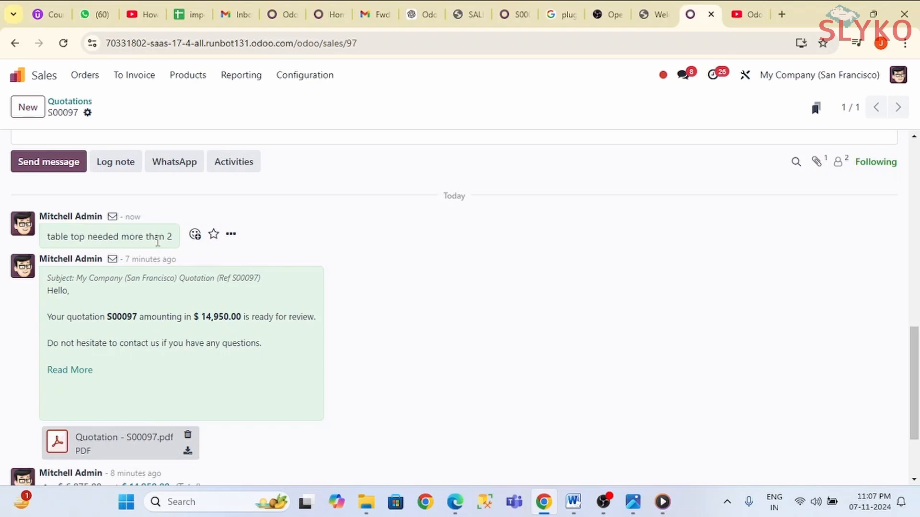
scroll(158, 242, "up", 15)
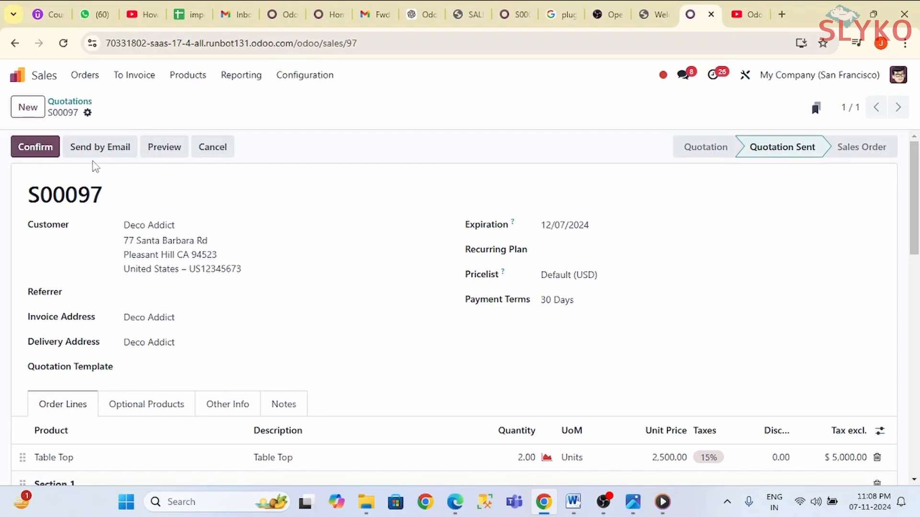
Step: Reopen the customer portal preview of the quotation and start the Sign & Pay validation
left_click(172, 151)
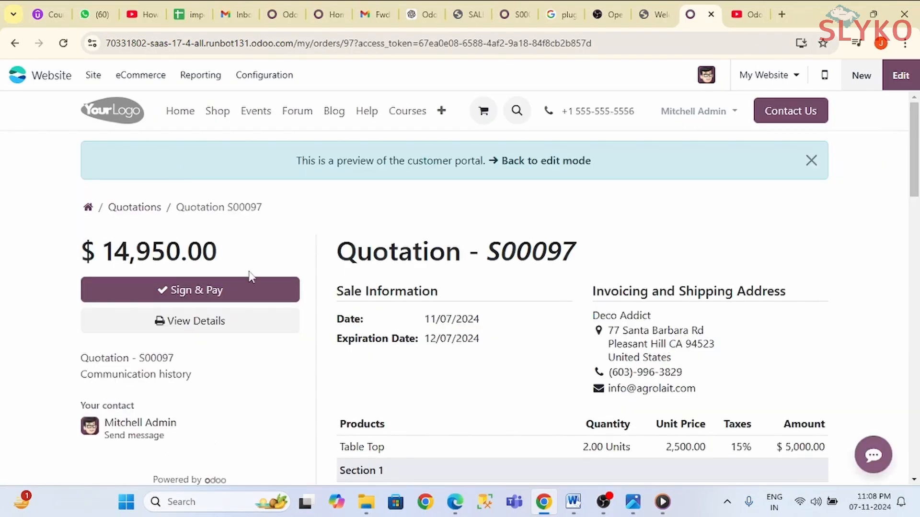
scroll(250, 276, "down", 10)
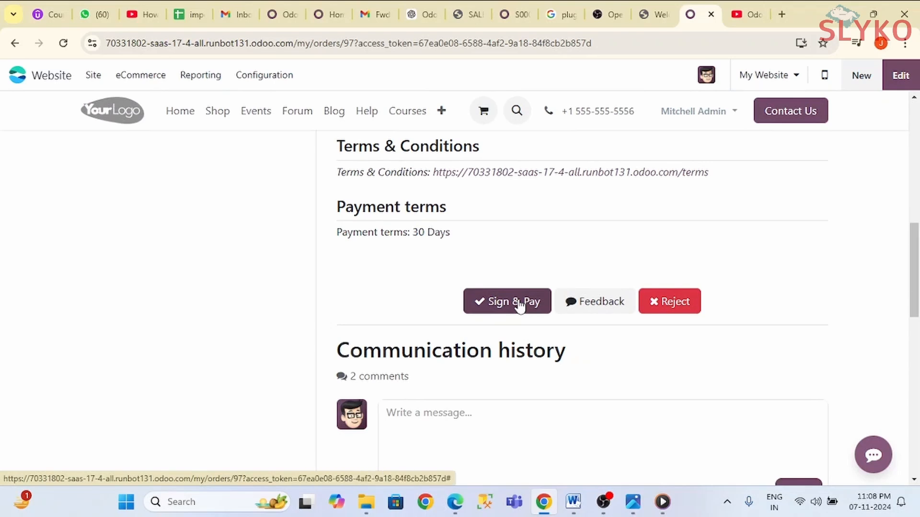
left_click(520, 306)
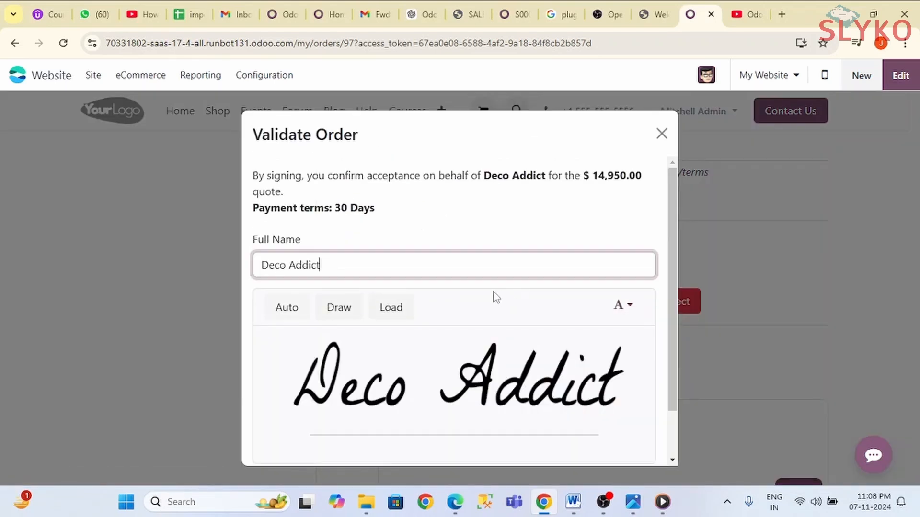
scroll(309, 314, "down", 2)
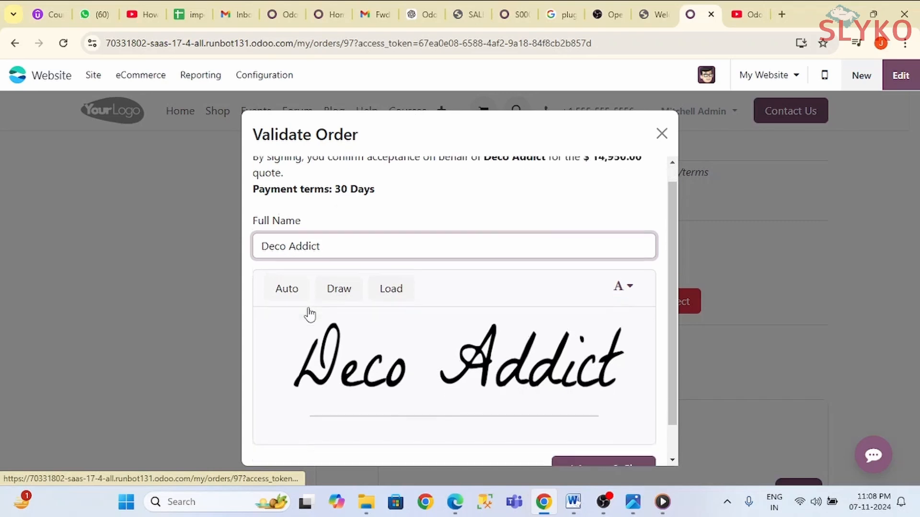
scroll(309, 315, "down", 1)
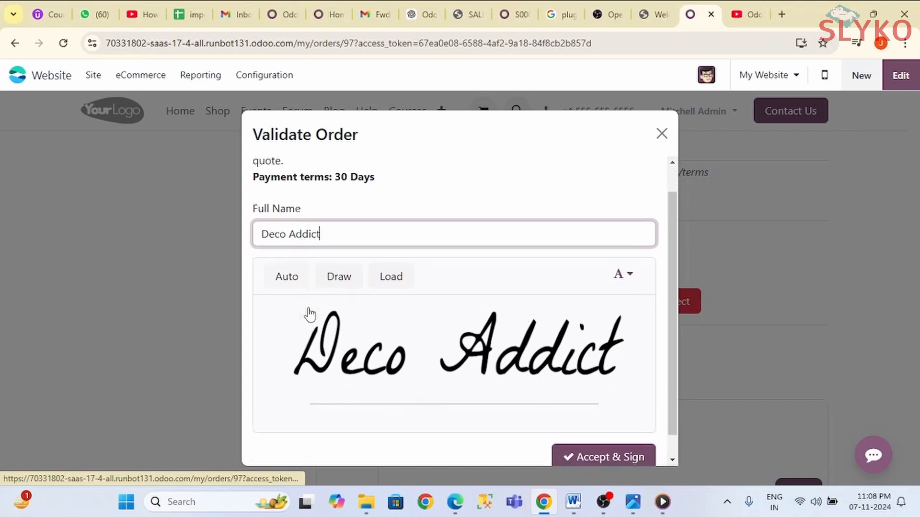
Step: Draw the initials "DA" by hand as the signature, accept and sign the order, and dismiss the payment dialog without paying
left_click(330, 283)
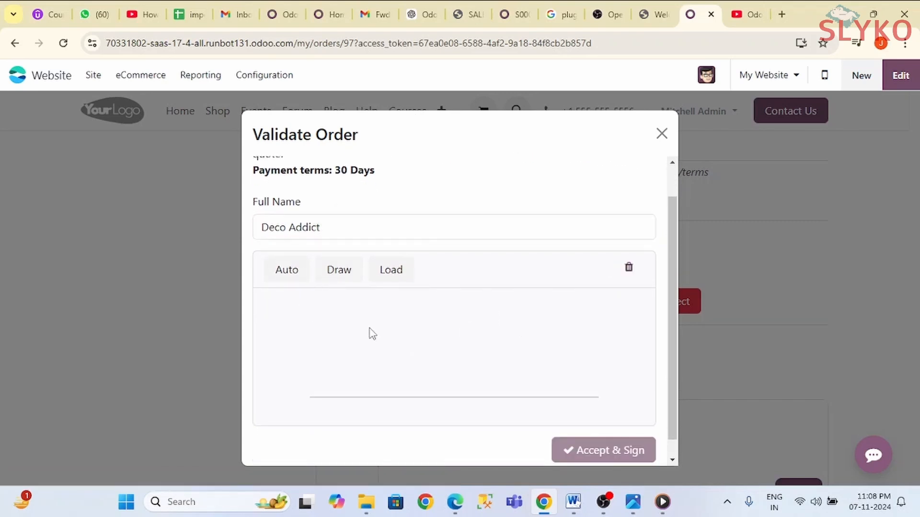
mouse_move(368, 331)
left_mouse_down()
mouse_move(358, 377)
mouse_move(400, 353)
mouse_move(368, 346)
left_mouse_up()
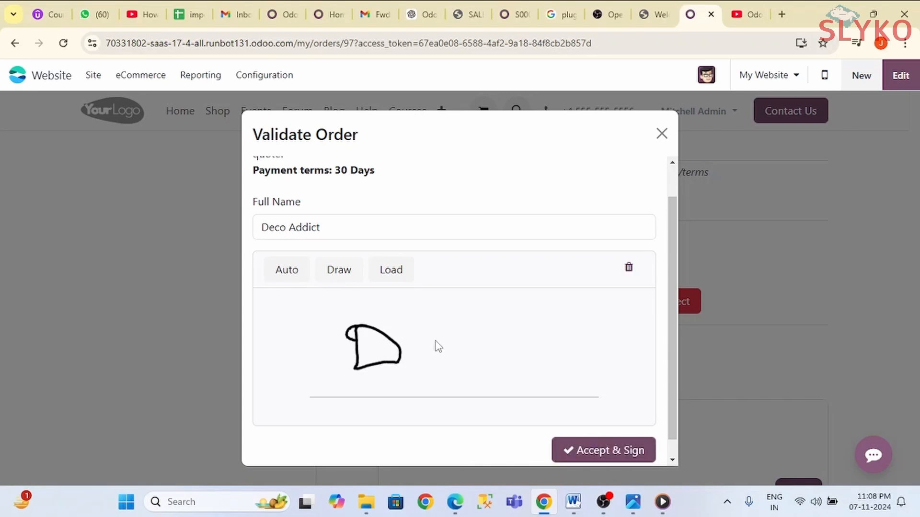
mouse_move(425, 350)
left_mouse_down()
mouse_move(445, 270)
mouse_move(473, 337)
mouse_move(414, 347)
left_mouse_up()
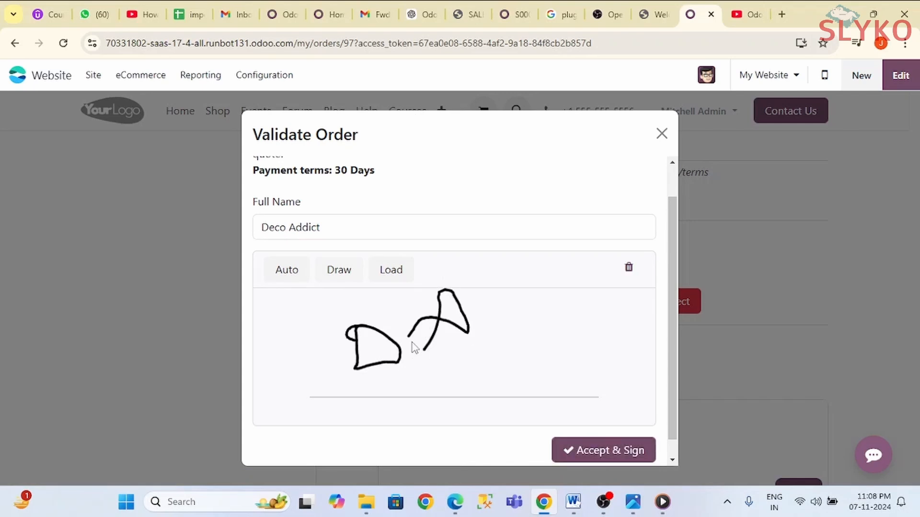
left_click(617, 453)
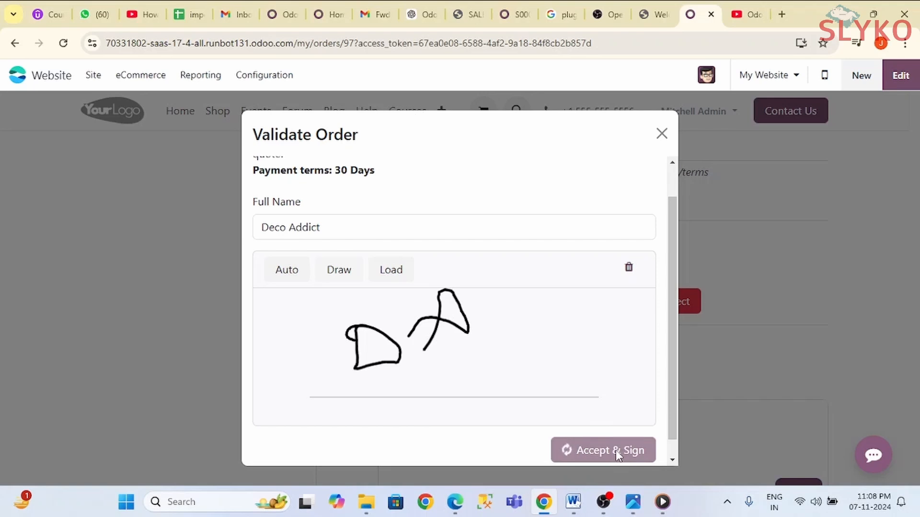
left_click(618, 451)
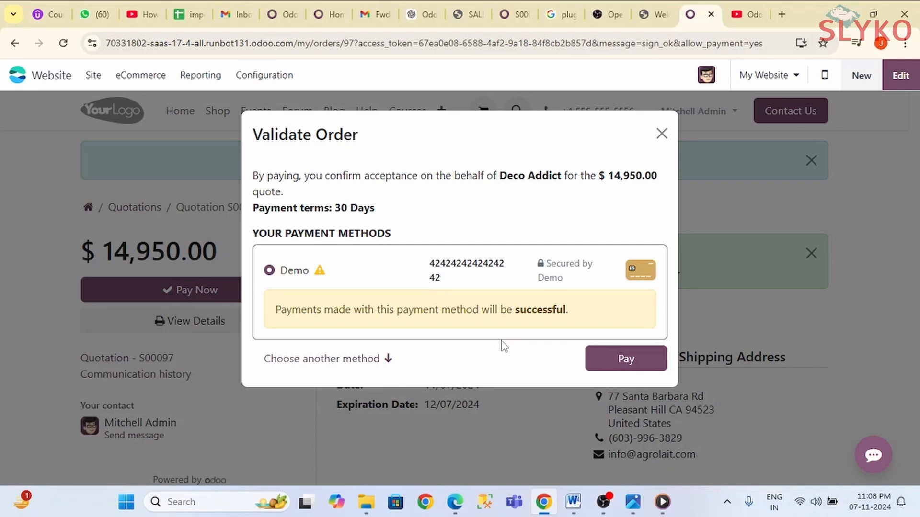
left_click(512, 405)
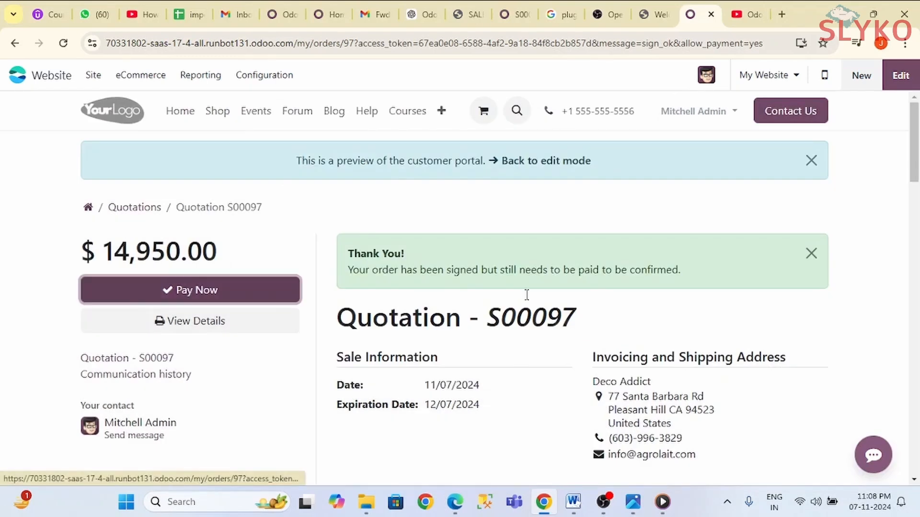
Step: Return from the portal preview to edit mode and check the customer's signature in the signed order PDF from the message history
left_click(566, 169)
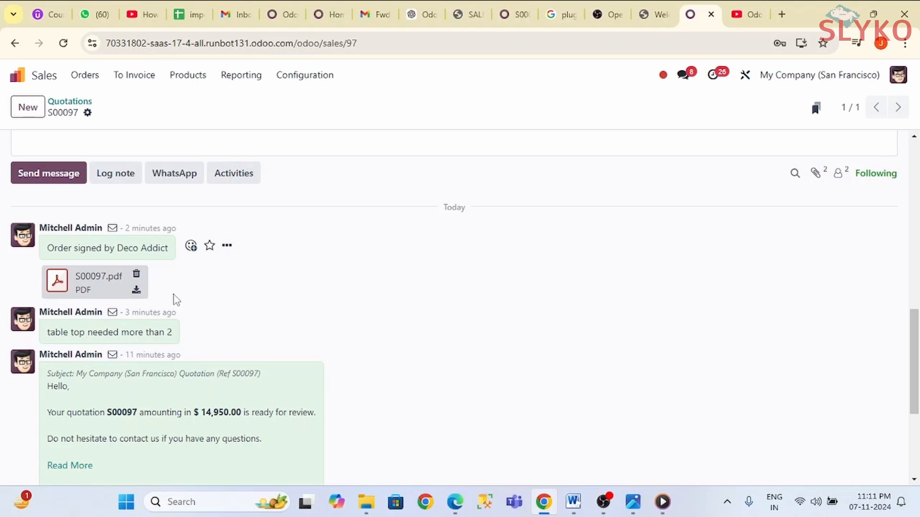
left_click(100, 282)
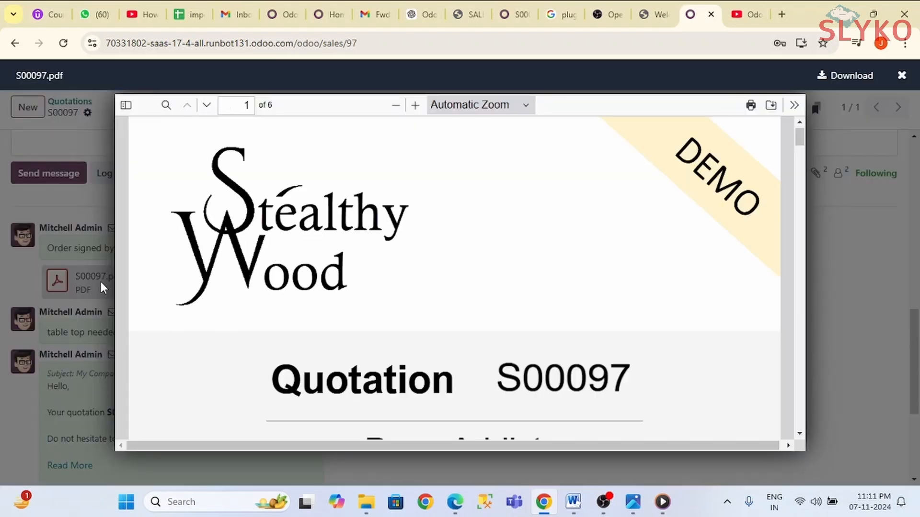
scroll(349, 359, "down", 10)
scroll(352, 361, "down", 20)
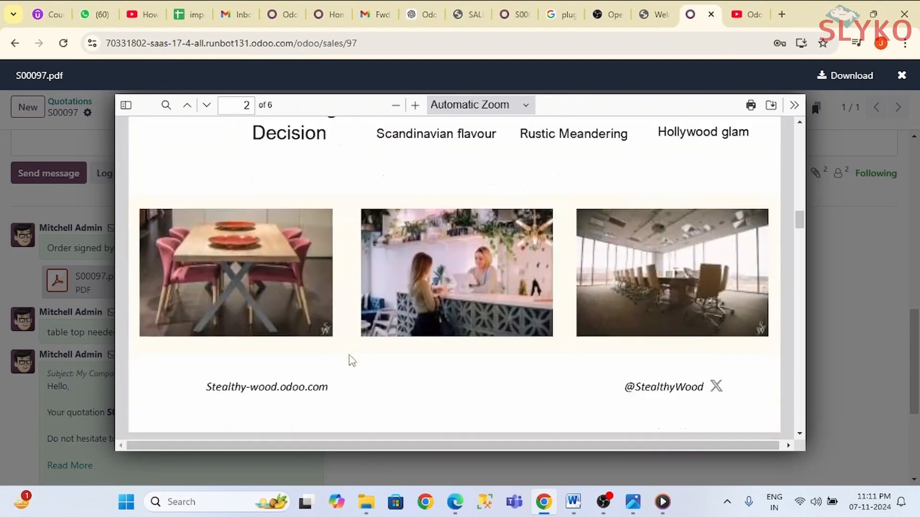
scroll(348, 359, "down", 8)
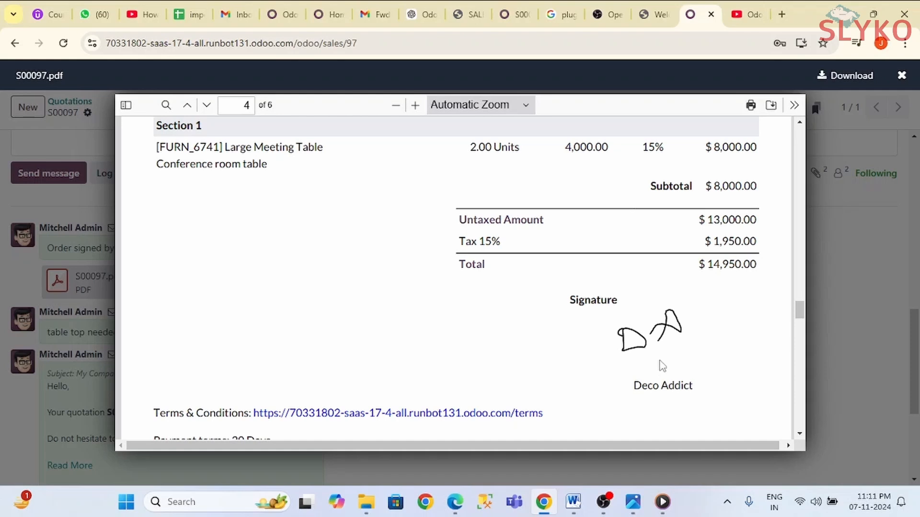
left_click(828, 346)
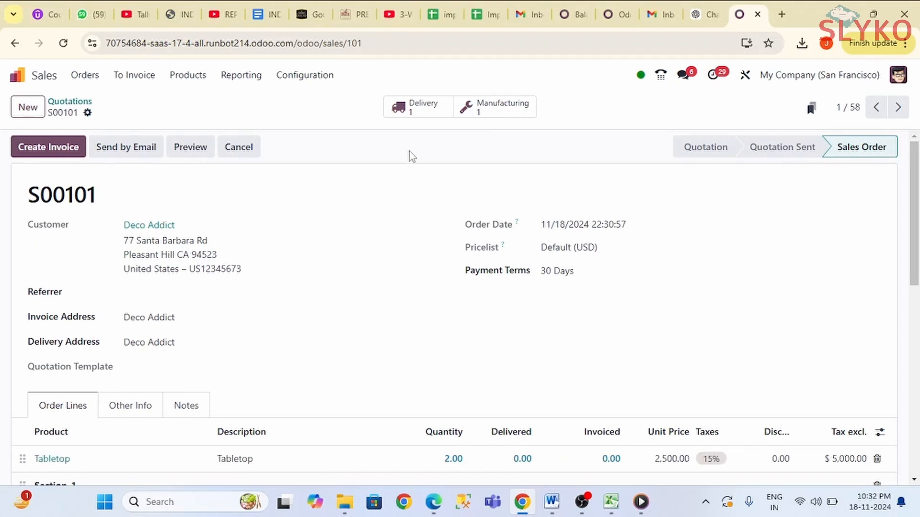
Step: Validate the sales order's delivery for the Tabletop and Large Meeting Table, and return to the order
left_click(417, 109)
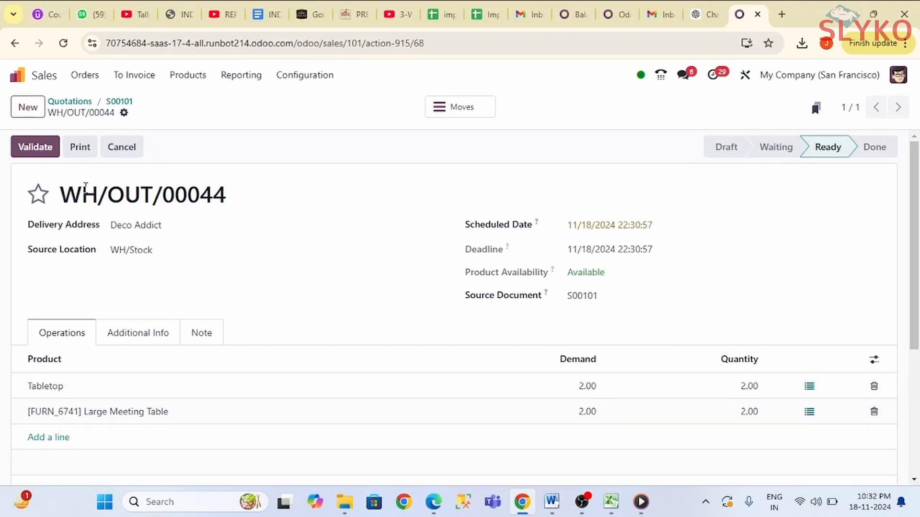
left_click(48, 150)
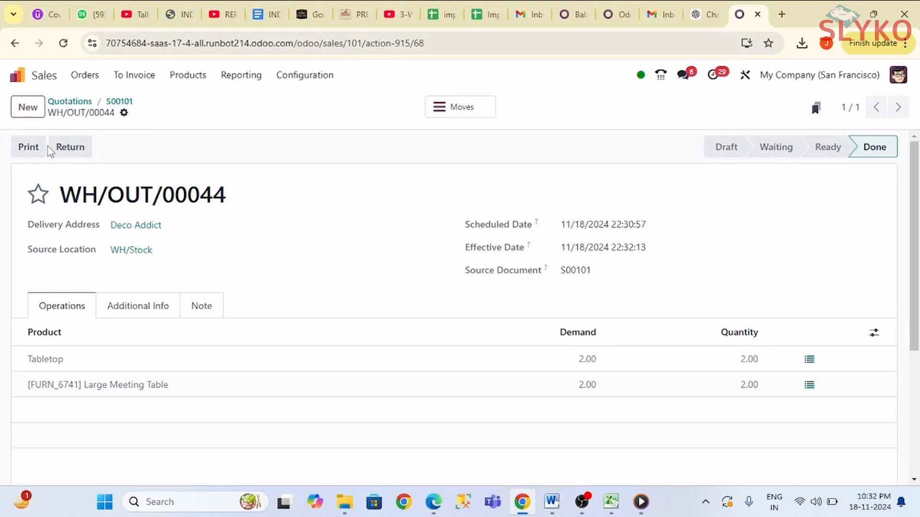
left_click(120, 102)
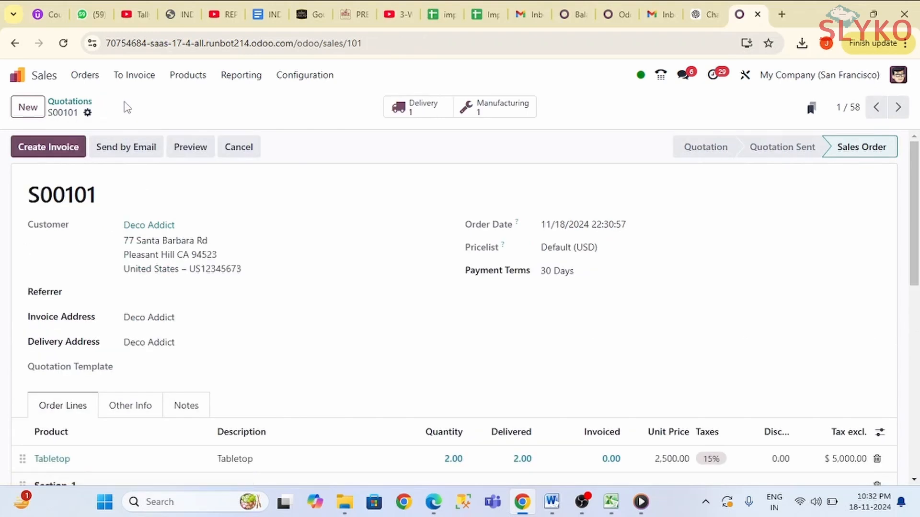
Step: Create a regular invoice for the sales order with the invoice date 11/18/2024 and confirm it
left_click(49, 147)
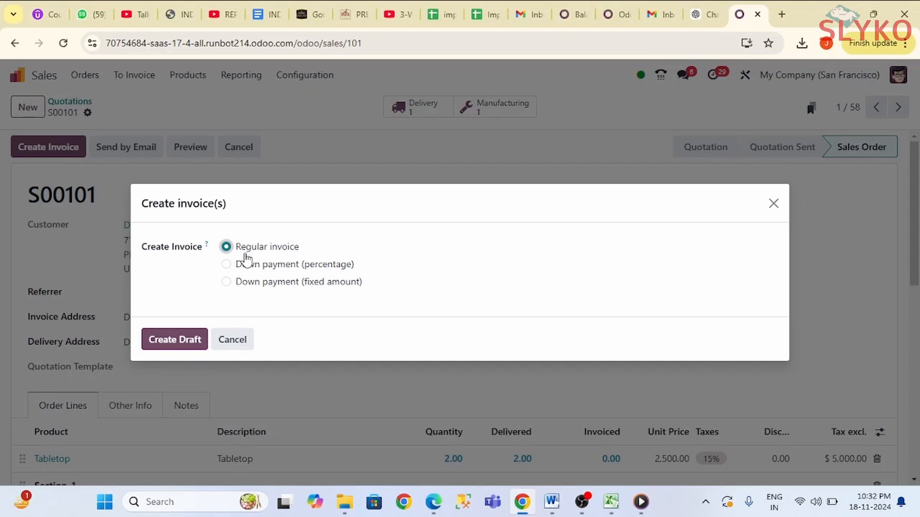
left_click(174, 342)
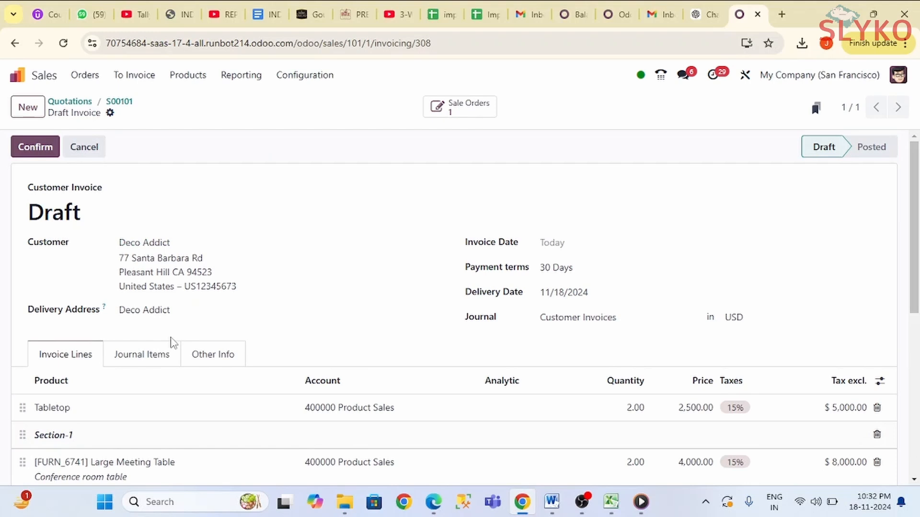
left_click(579, 249)
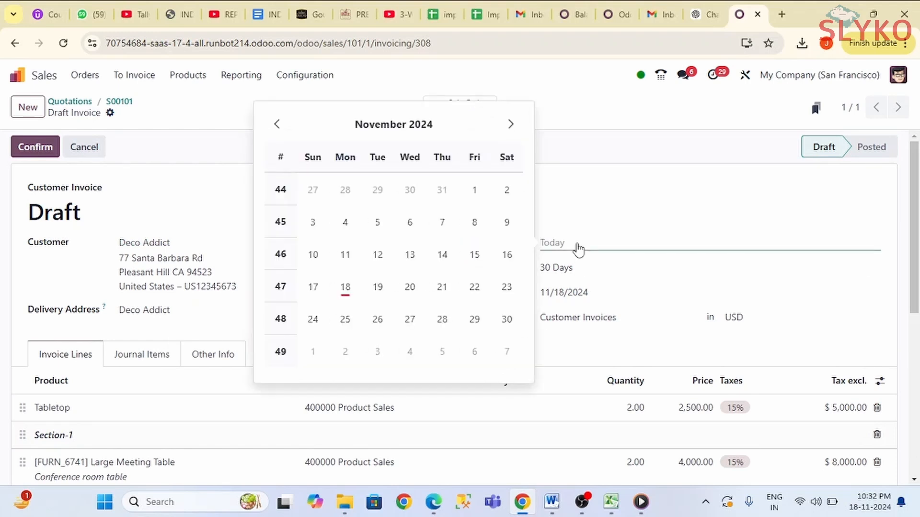
left_click(347, 288)
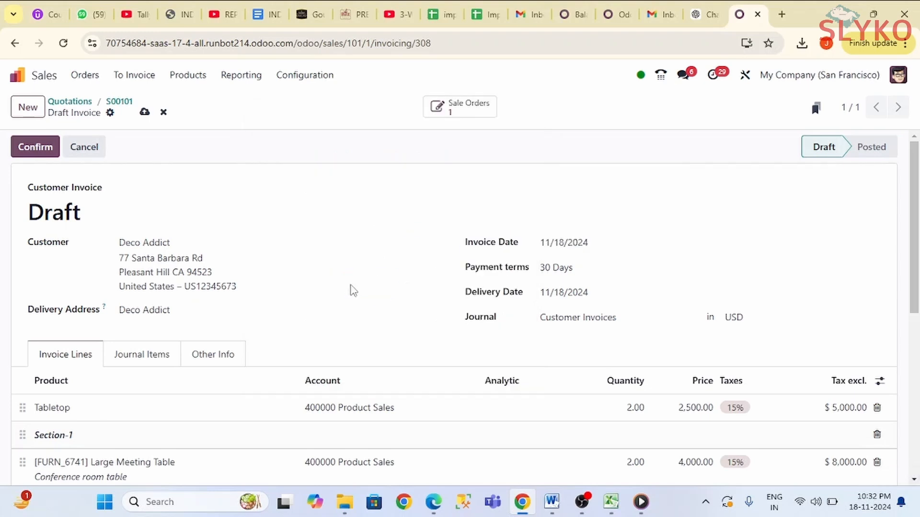
left_click(33, 150)
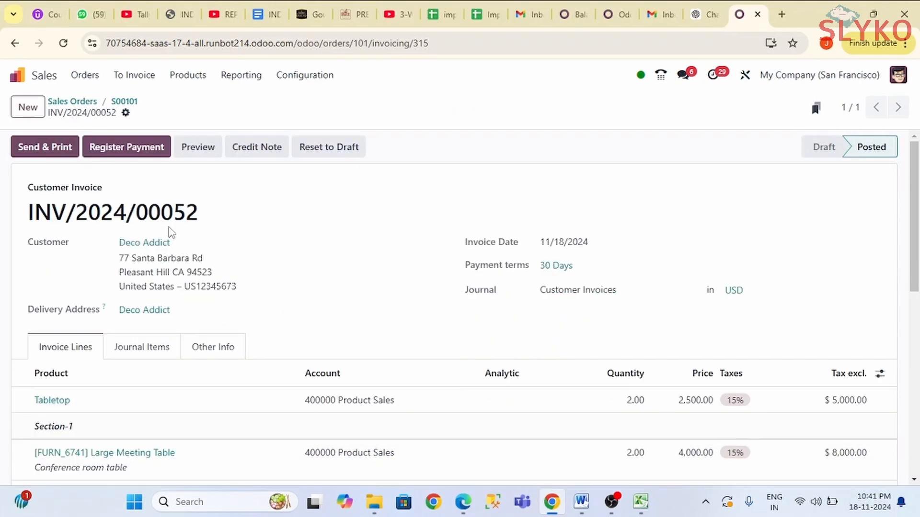
Step: Register the invoice payment with the Cash journal and the Manual payment method
left_click(134, 154)
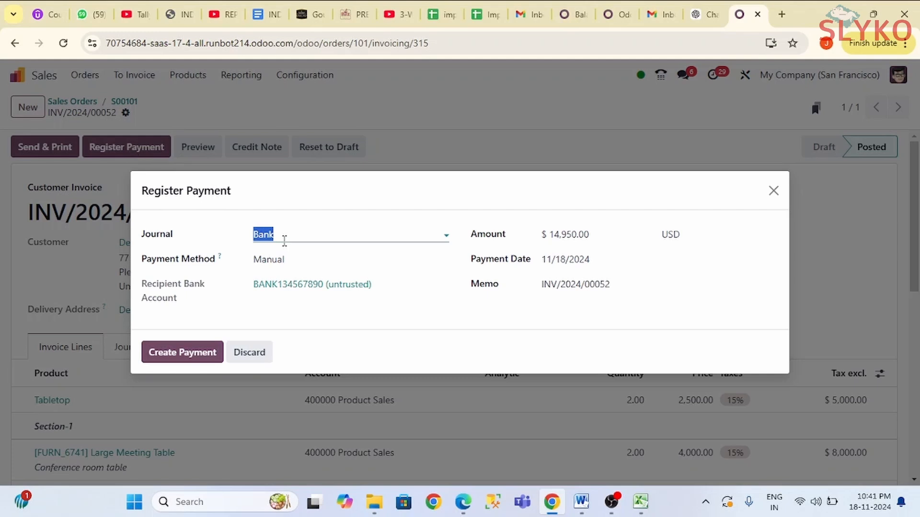
left_click(284, 241)
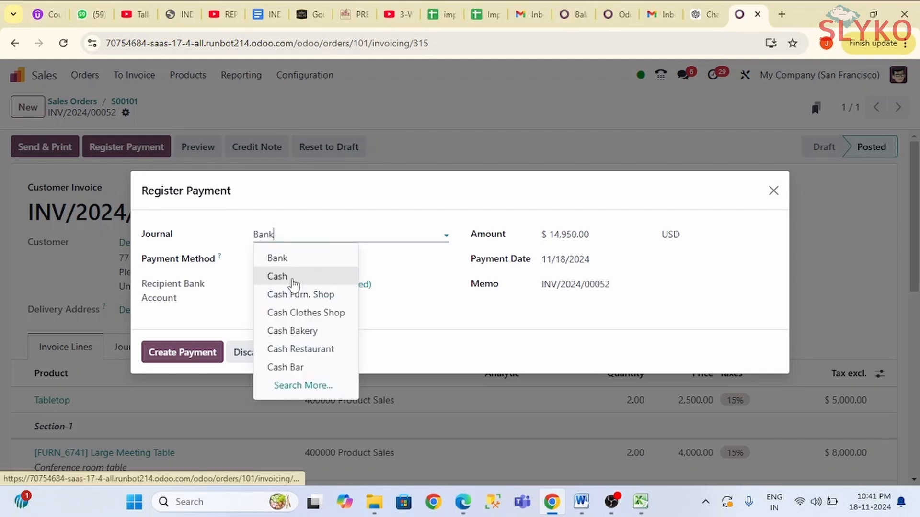
left_click(292, 281)
left_click(280, 266)
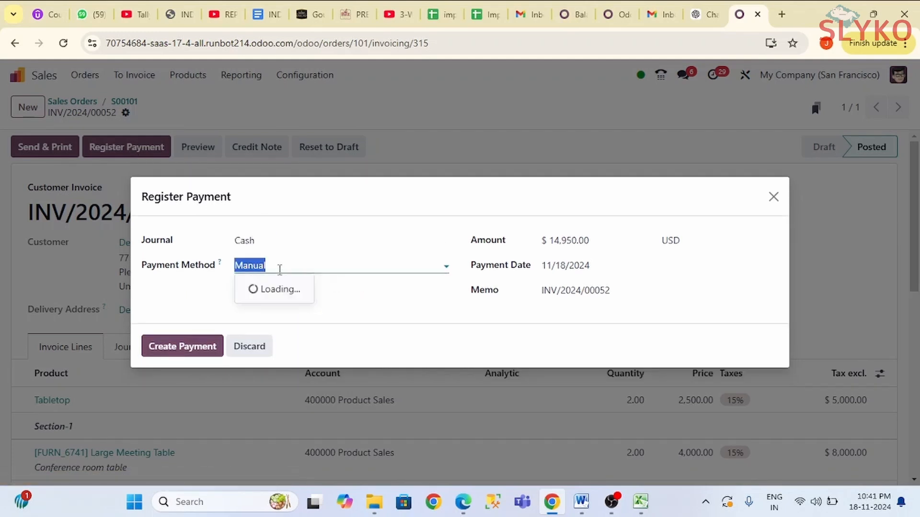
left_click(279, 267)
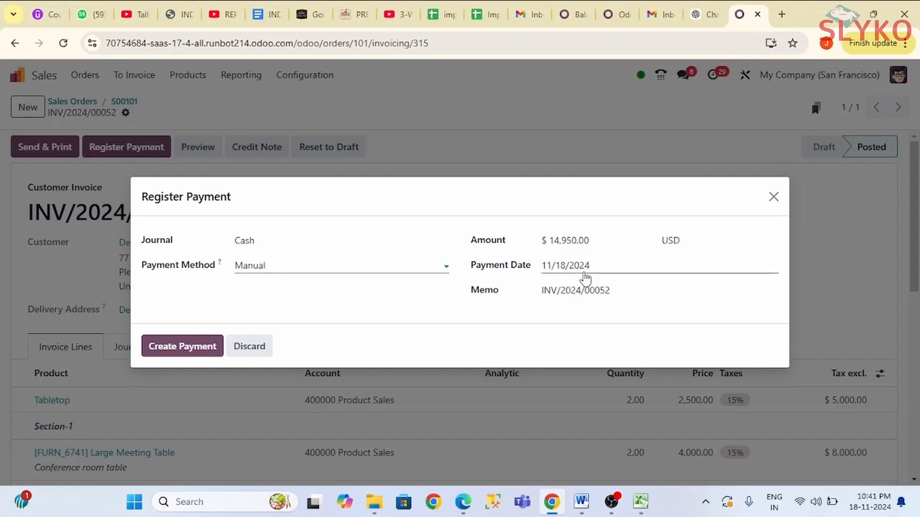
left_click(194, 346)
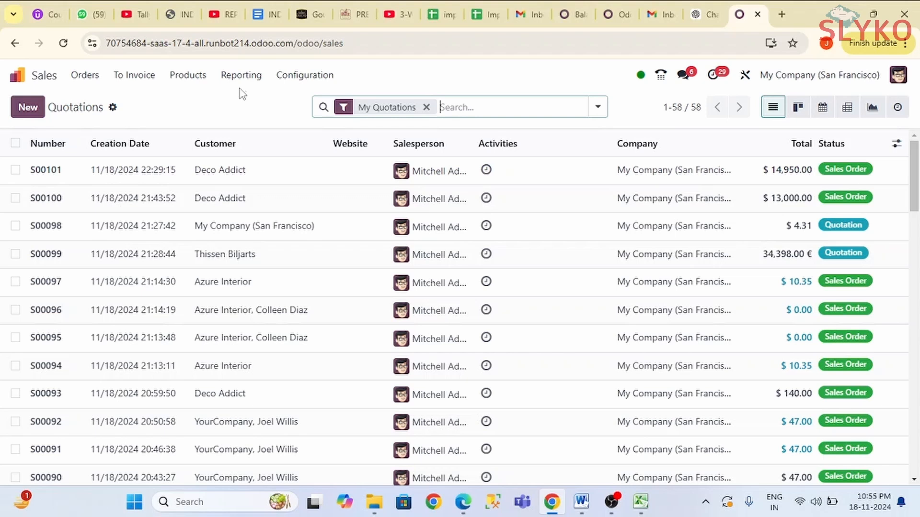
Step: Open the Sales Analysis report and display the ordered quantities as a bar chart
left_click(241, 77)
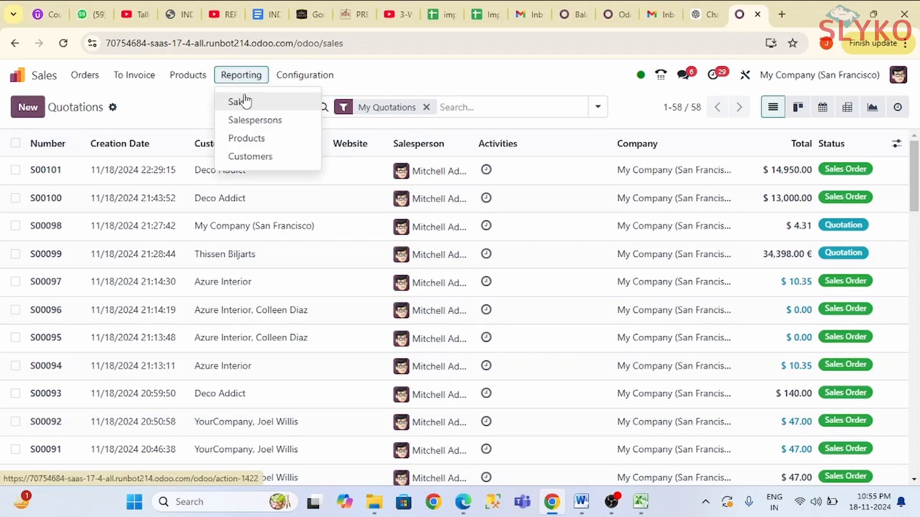
left_click(242, 102)
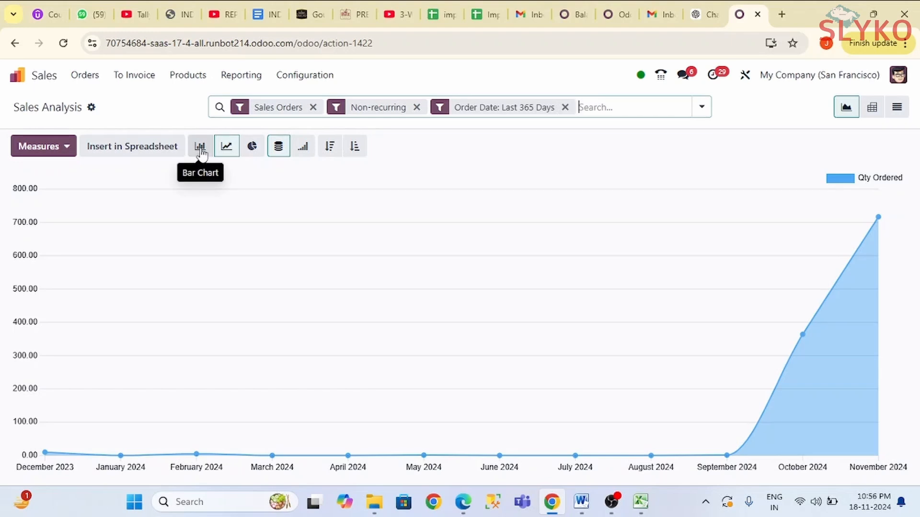
left_click(200, 151)
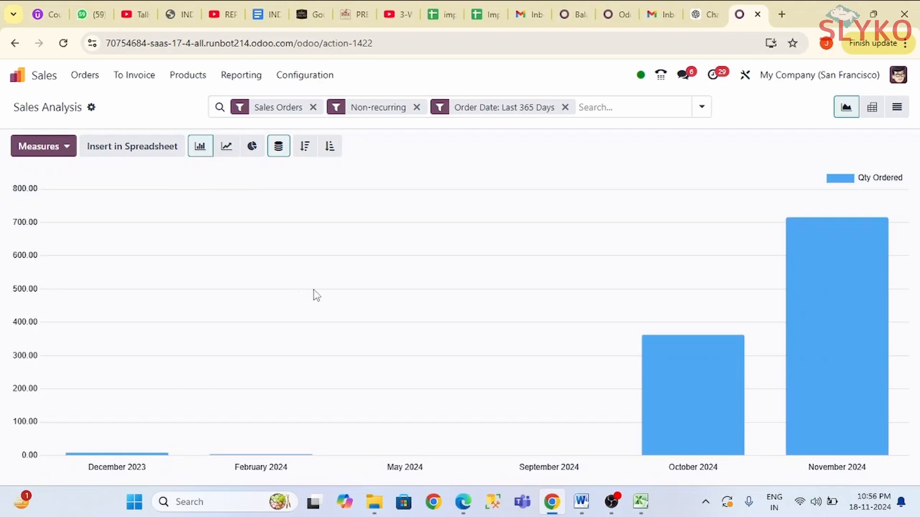
mouse_move(675, 369)
Step: Change the bar chart's measure to Qty Invoiced and inspect the December 2023 and February 2024 bars
left_click(62, 148)
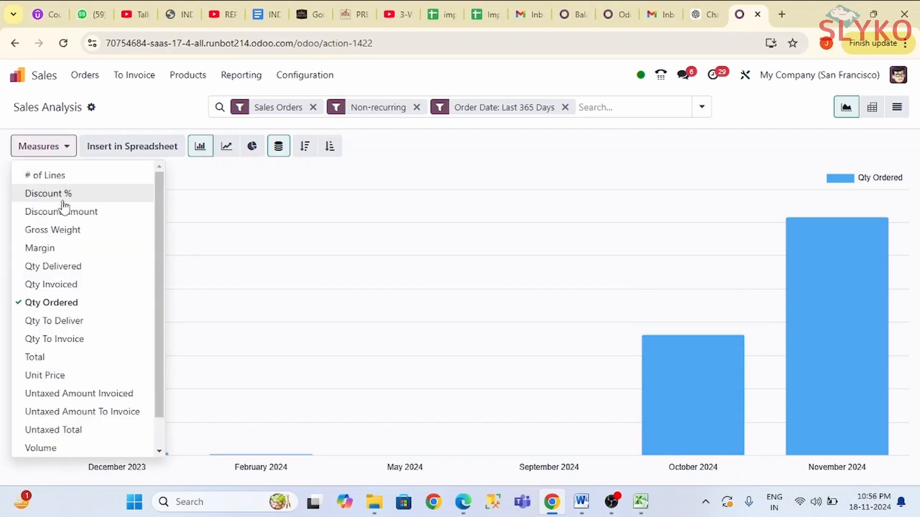
left_click(58, 286)
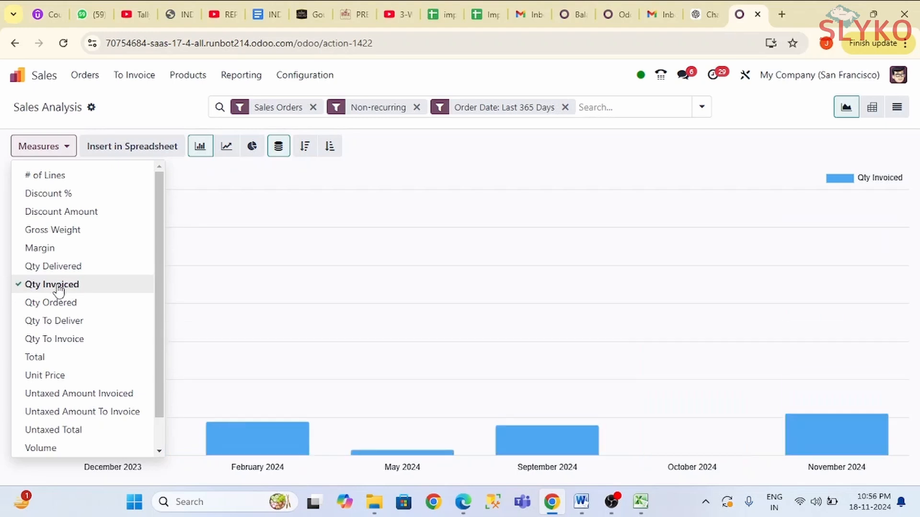
key("Escape")
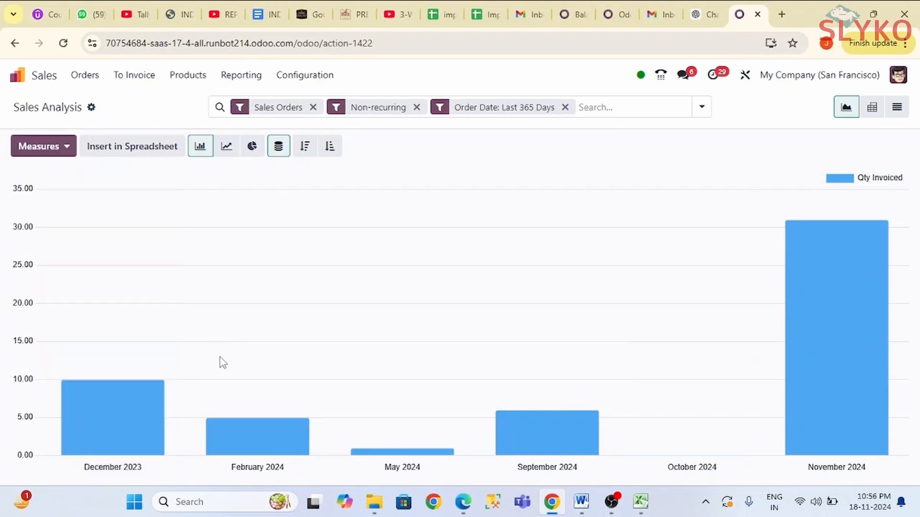
mouse_move(131, 396)
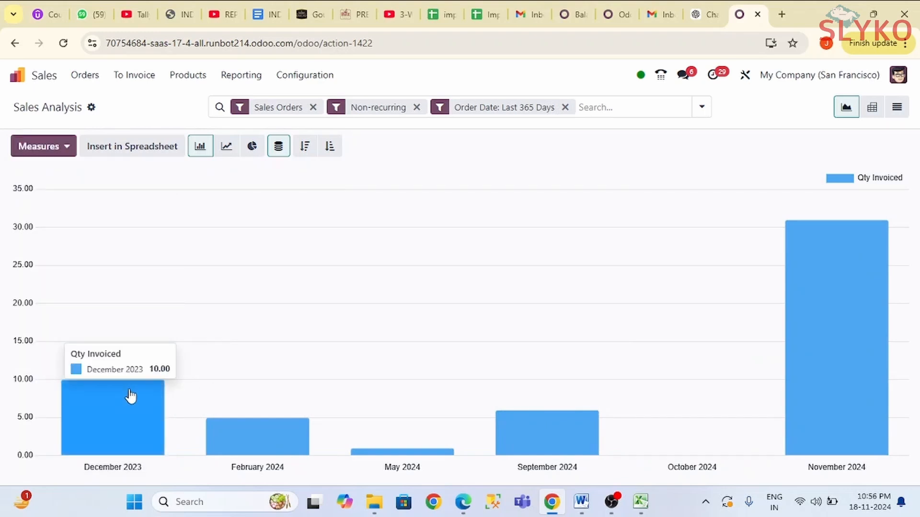
mouse_move(247, 448)
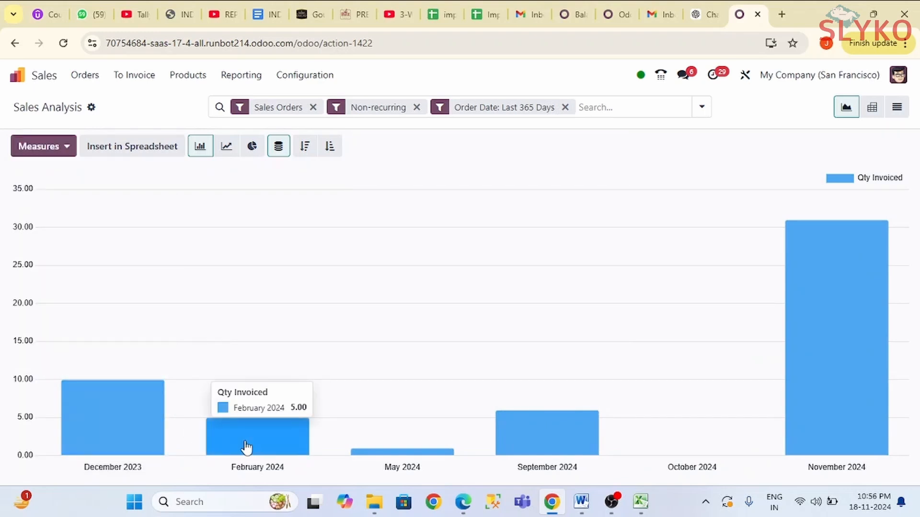
Step: Display the sales analysis as a line chart with the Qty Delivered measure and inspect October 2024
left_click(227, 146)
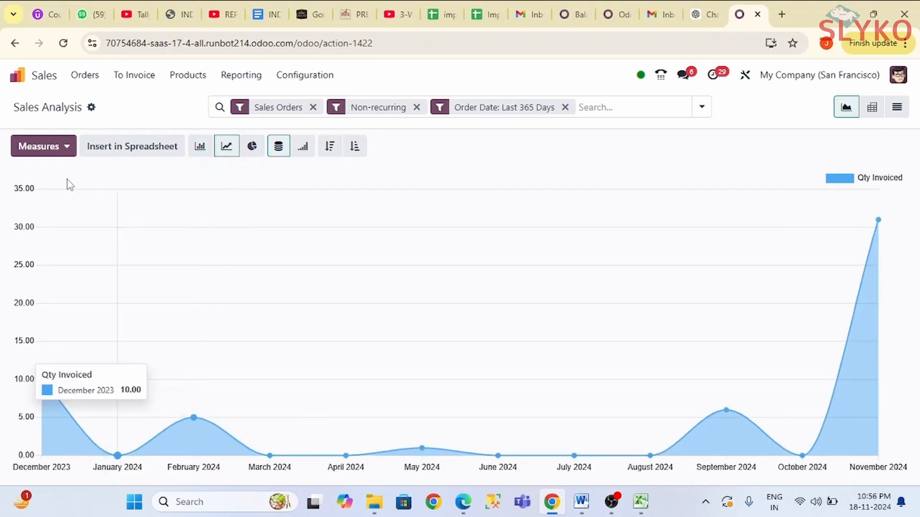
left_click(67, 147)
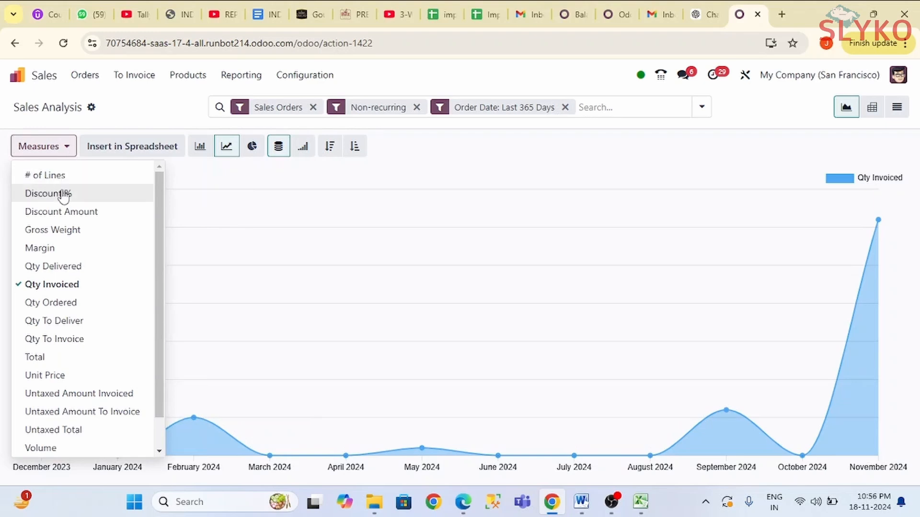
left_click(63, 268)
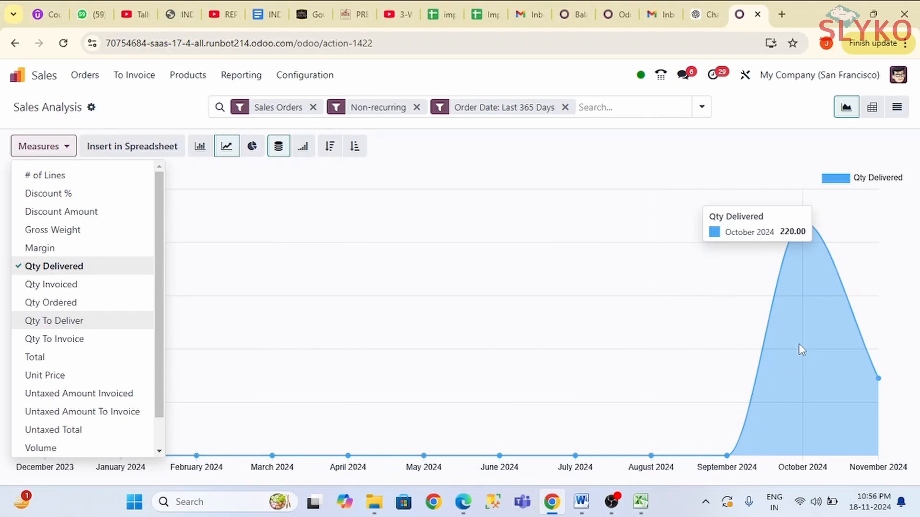
Step: Display the analysis as a pie chart and compare the Qty To Deliver and Qty To Invoice measures, ending on Qty To Deliver
left_click(250, 152)
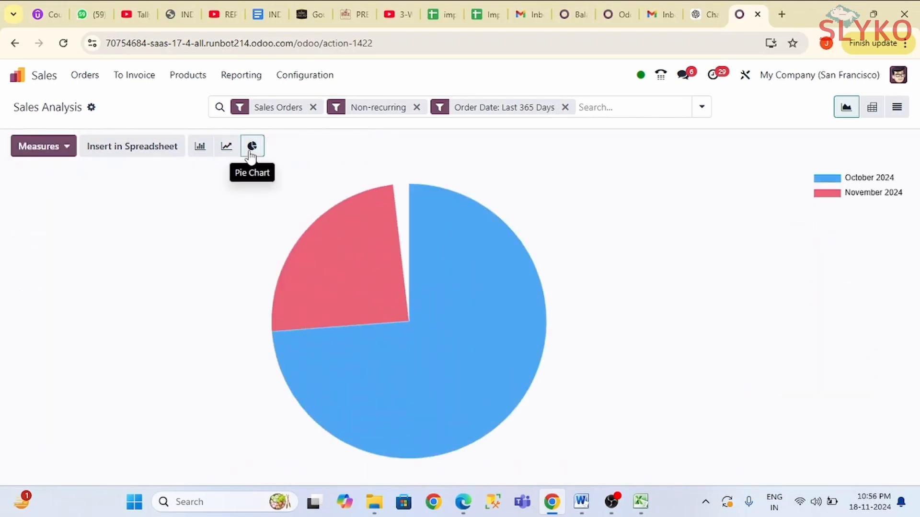
left_click(65, 147)
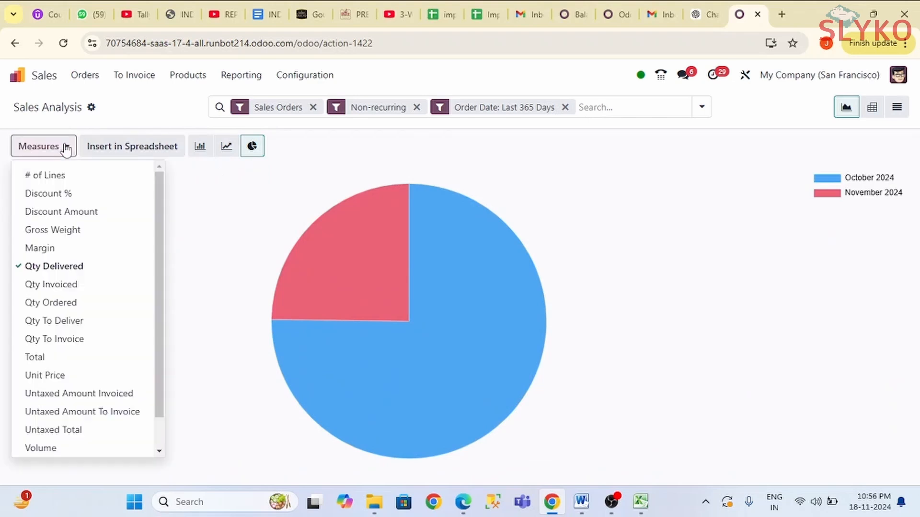
left_click(70, 322)
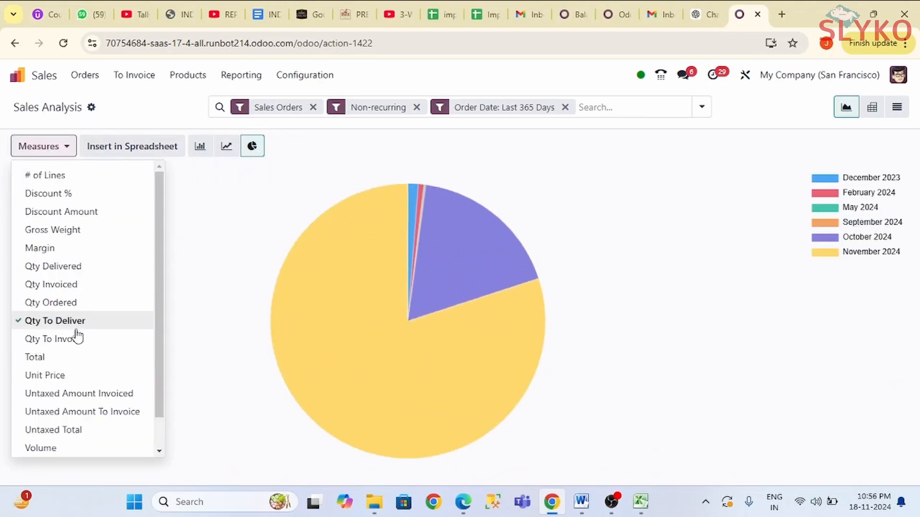
left_click(81, 342)
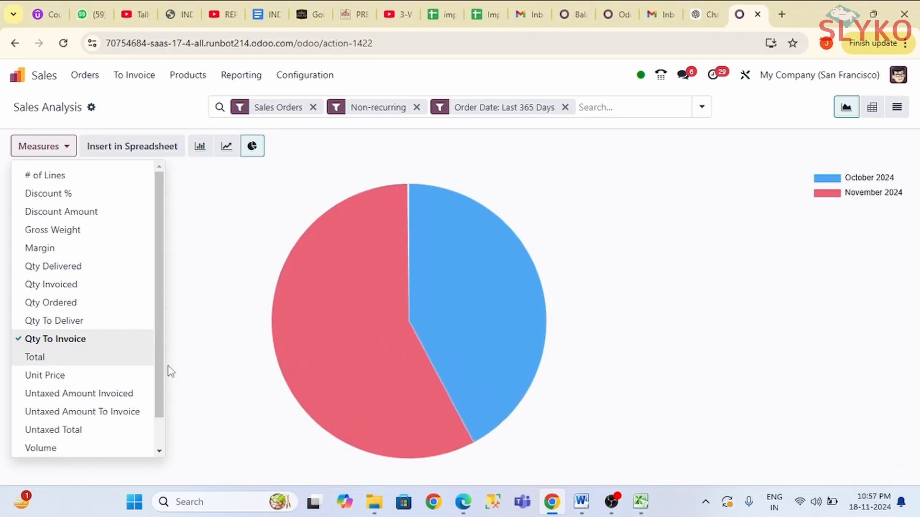
left_click(101, 328)
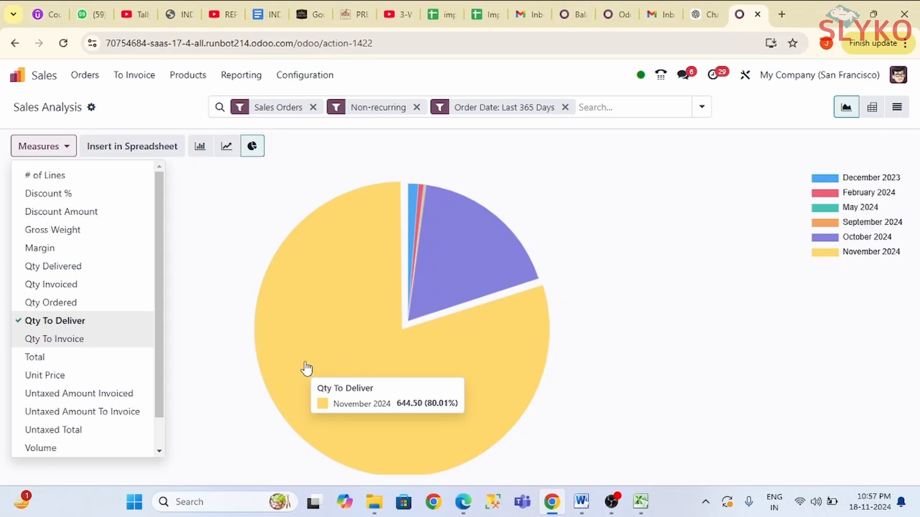
mouse_move(418, 241)
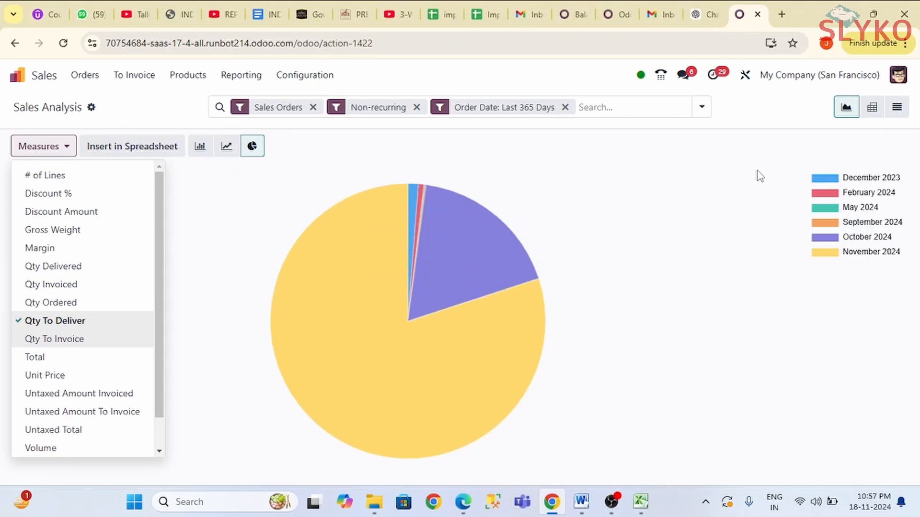
Step: Display the sales analysis as a pivot table and remove the Sales Orders, Non-recurring and Order Date: Last 365 Days filters
left_click(872, 108)
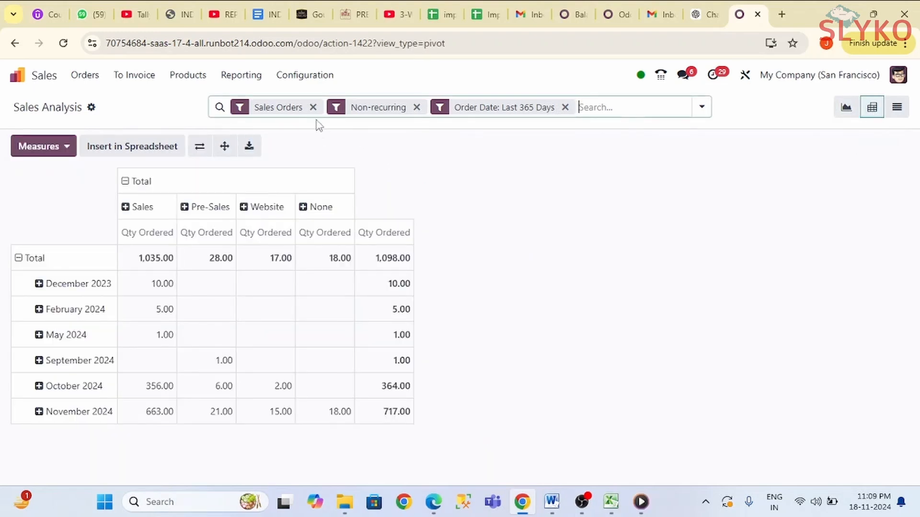
left_click(313, 107)
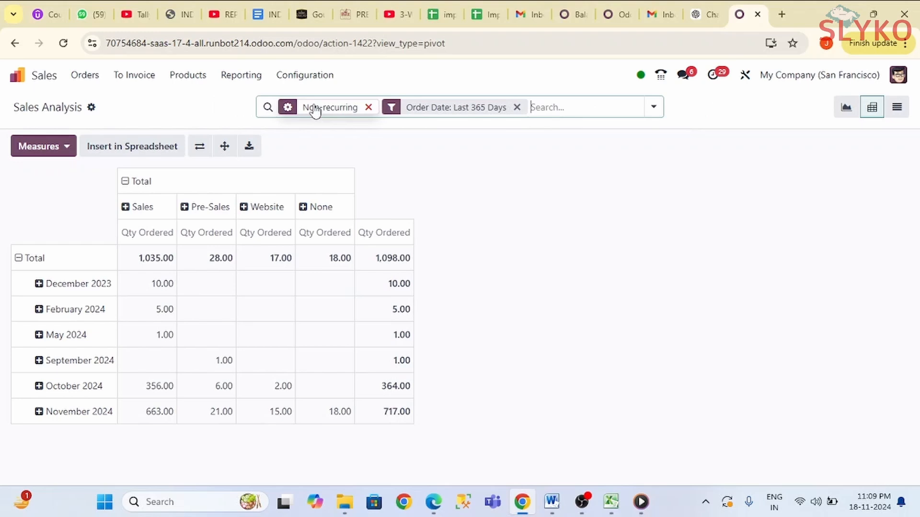
left_click(368, 109)
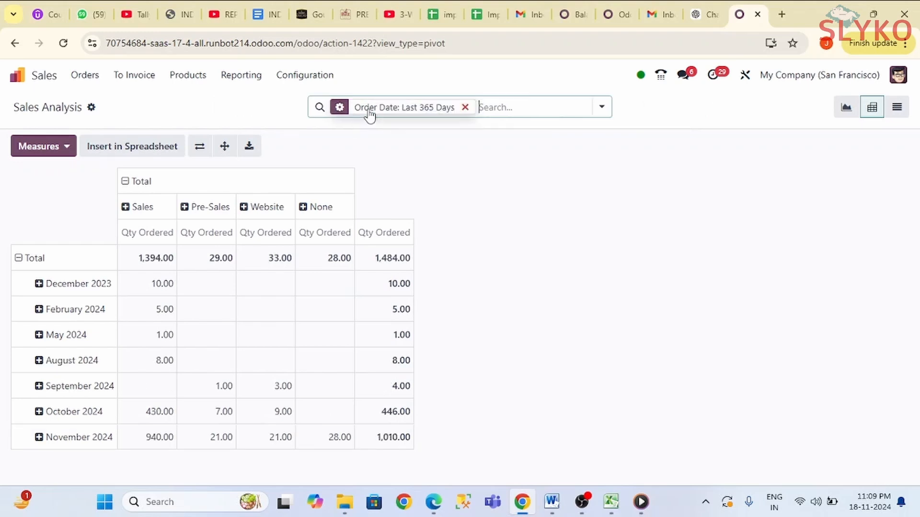
left_click(465, 107)
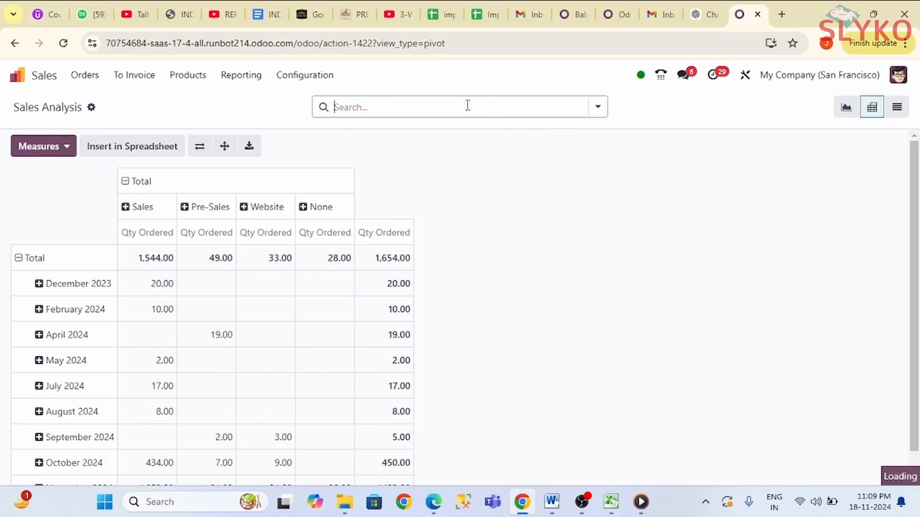
Step: Add the Qty Invoiced and Qty Delivered measures to the pivot table alongside Qty Ordered
left_click(61, 151)
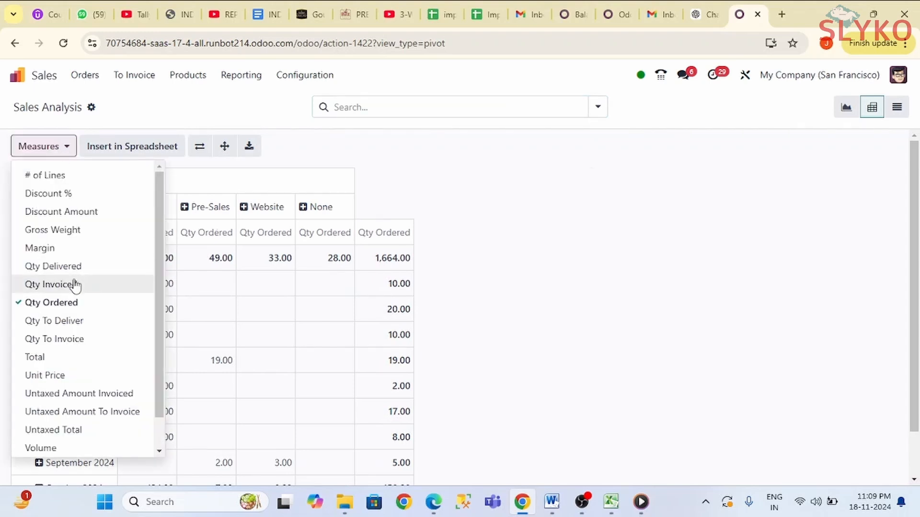
left_click(75, 285)
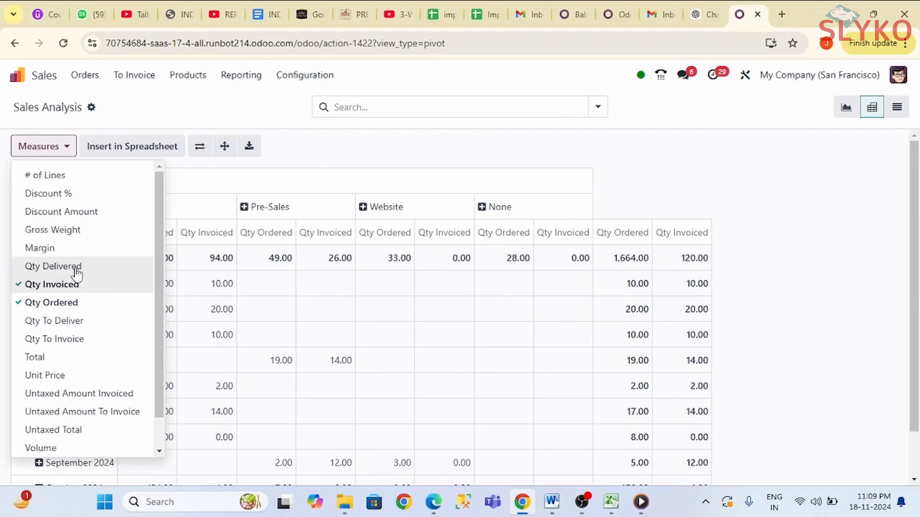
left_click(77, 274)
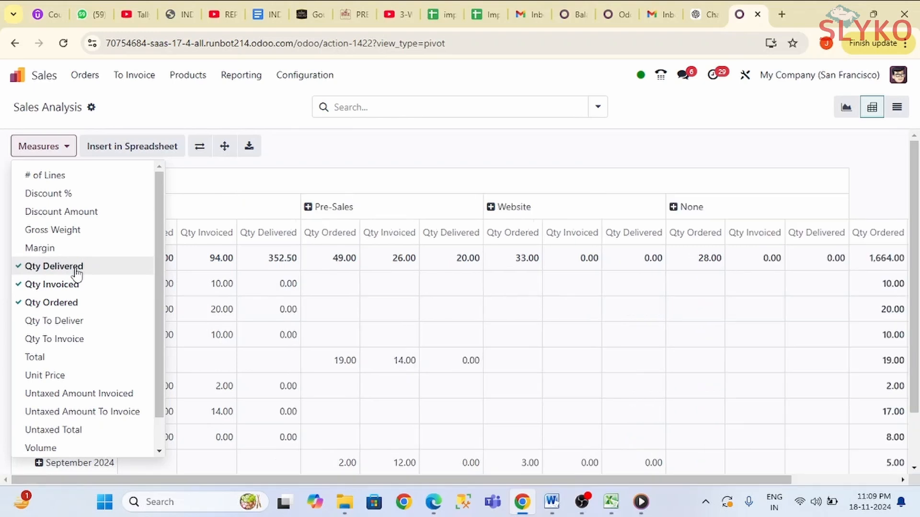
left_click(299, 122)
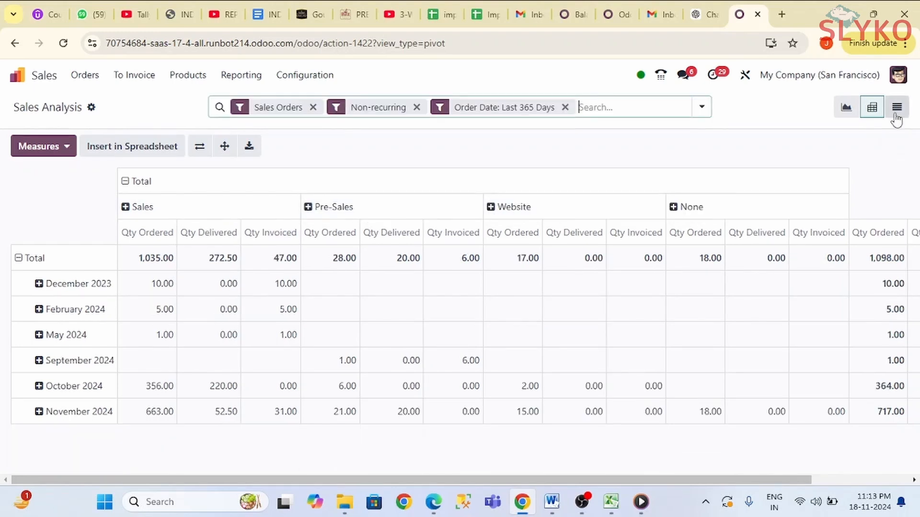
Step: View the sales analysis as a list of order lines and return to the overview of all apps
left_click(895, 117)
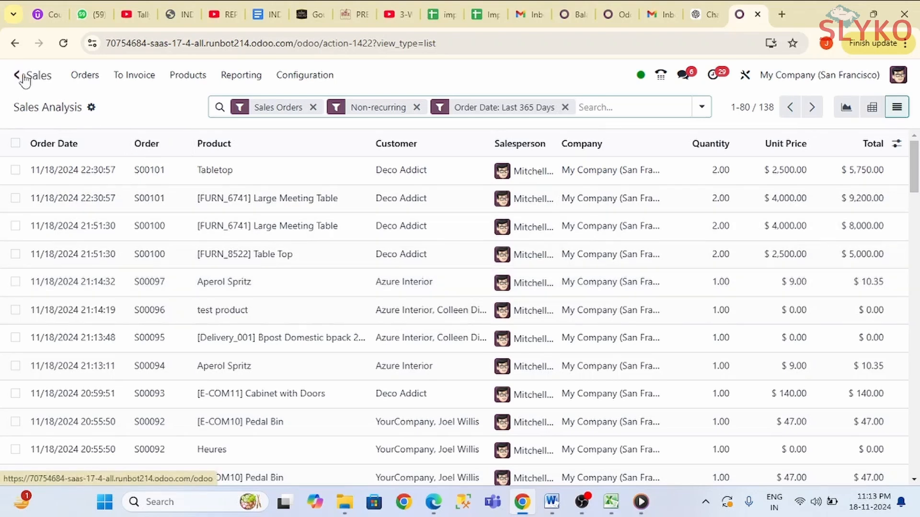
left_click(22, 77)
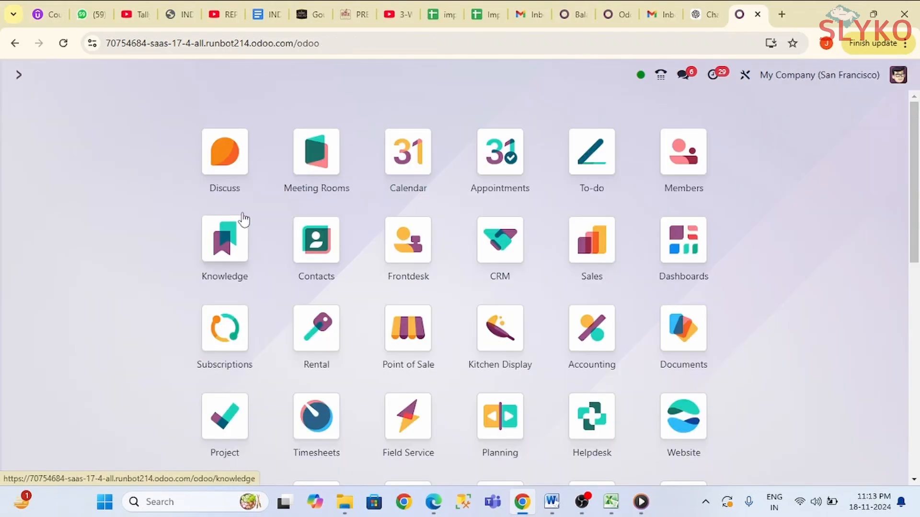